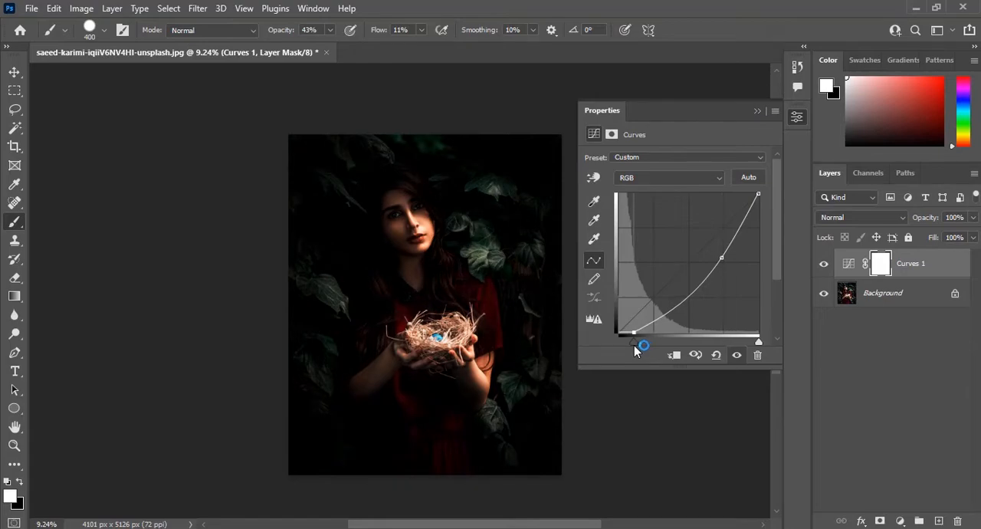
Add a Color Lookup adjustment above the Curves layer with the NightFromDay.CUBE 3D LUT and set its layer opacity to 63%.
left_click(757, 112)
left_click(901, 522)
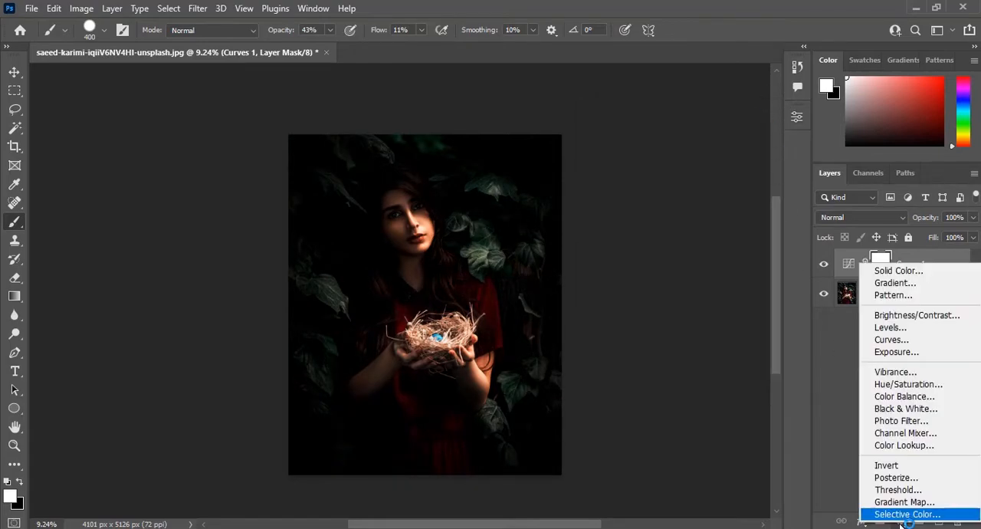
left_click(915, 445)
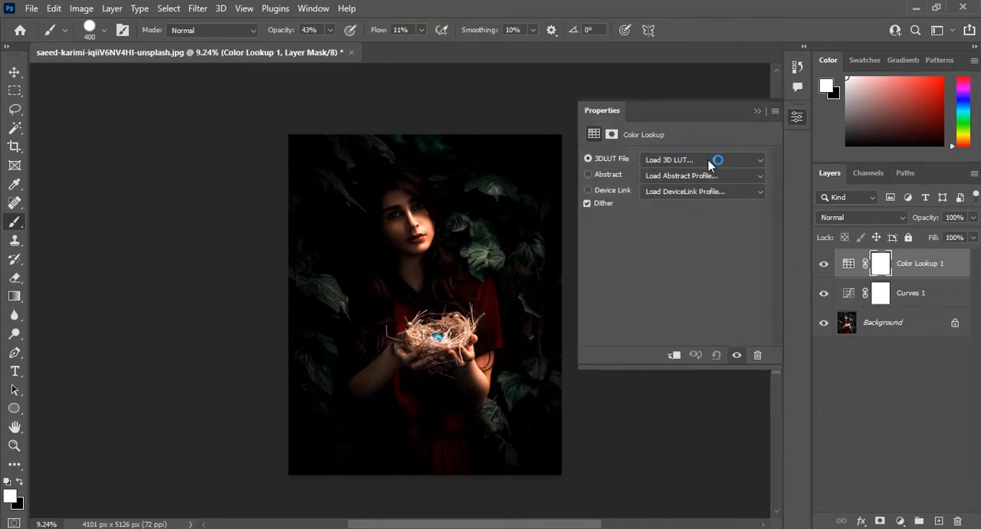
left_click(716, 158)
left_click(709, 362)
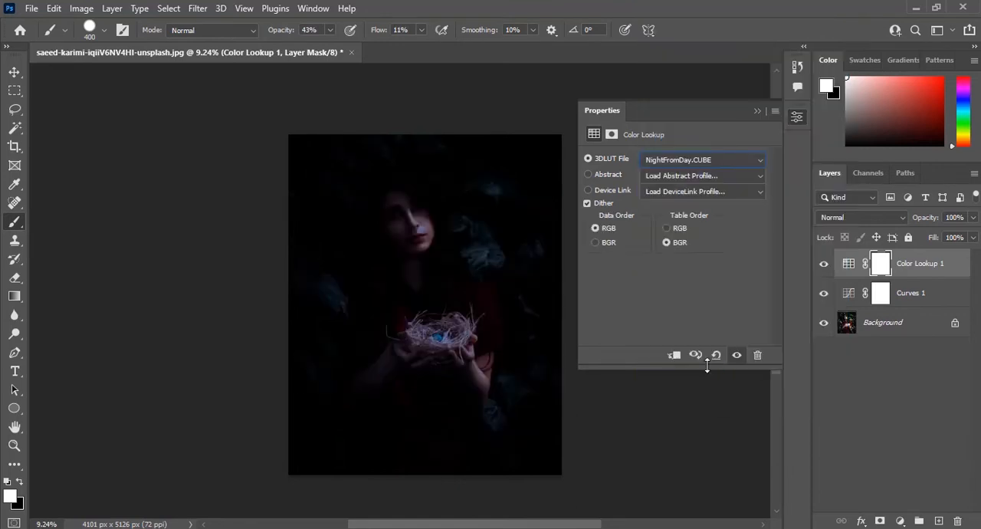
left_click(757, 111)
left_click_drag(926, 220, 897, 221)
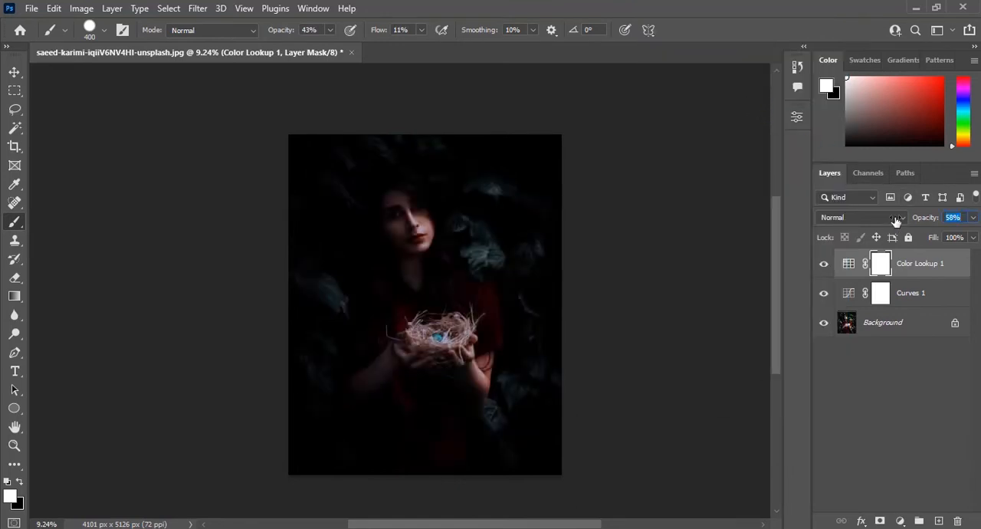
Add an Exposure adjustment above the Color Lookup layer with exposure -1.17, offset 0 and gamma correction 0.66.
left_click(941, 523)
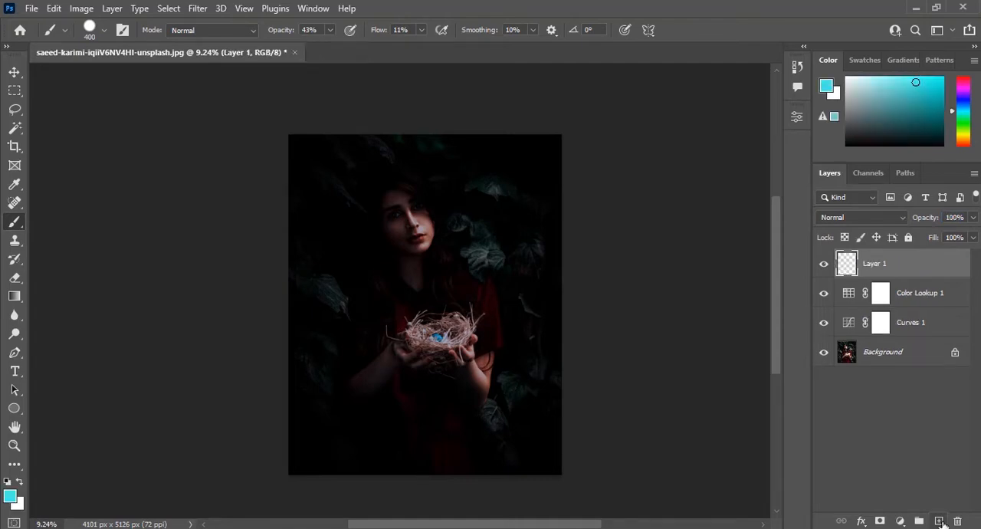
left_click_drag(945, 267, 958, 521)
left_click(901, 521)
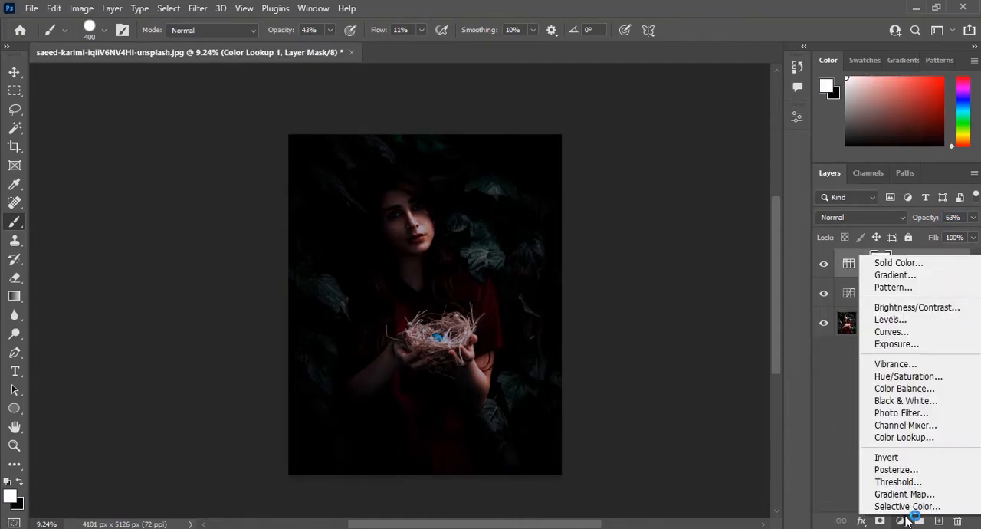
left_click(923, 349)
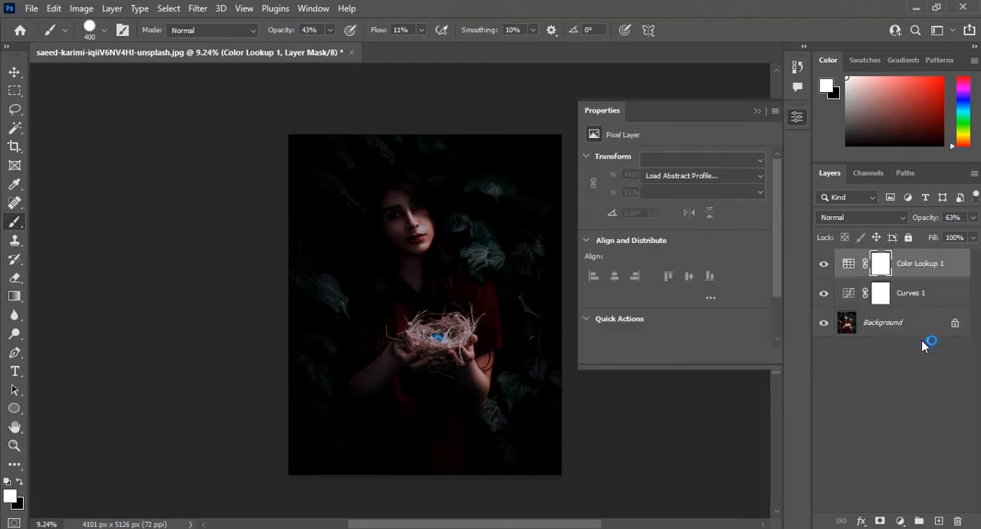
left_click_drag(675, 192, 680, 239)
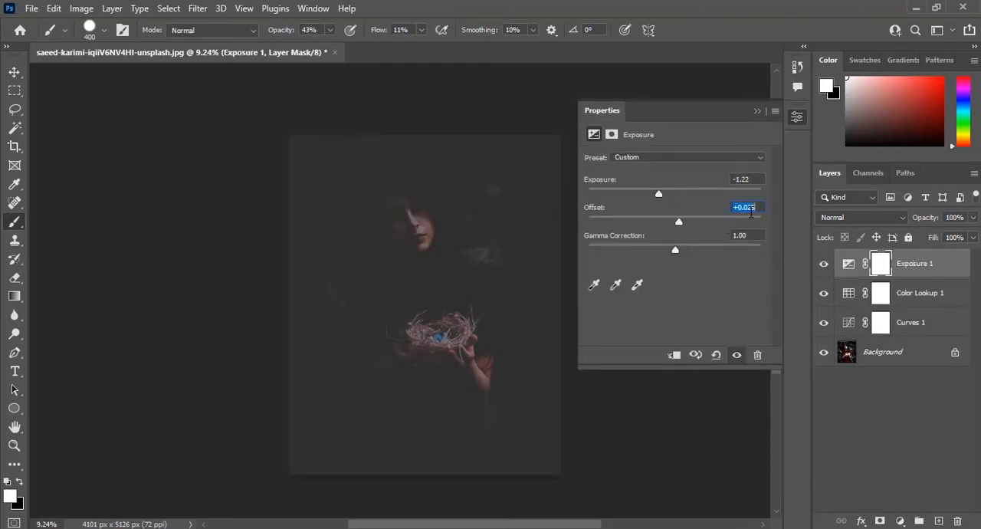
left_click(680, 249)
left_click_drag(673, 253, 699, 249)
left_click(679, 199)
mouse_move(669, 202)
left_mouse_down()
mouse_move(687, 201)
mouse_move(663, 211)
left_mouse_up()
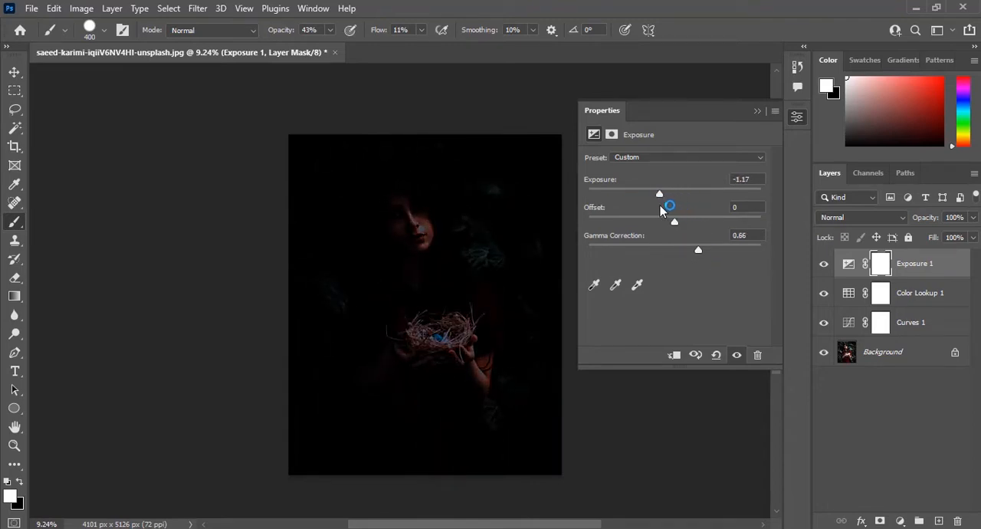
left_click(757, 110)
Reshape the curve of the Curves layer above the background into a gentle brightening arc with one raised midtone point.
left_click(848, 322)
left_click_drag(724, 260, 711, 245)
left_click_drag(633, 332, 678, 258)
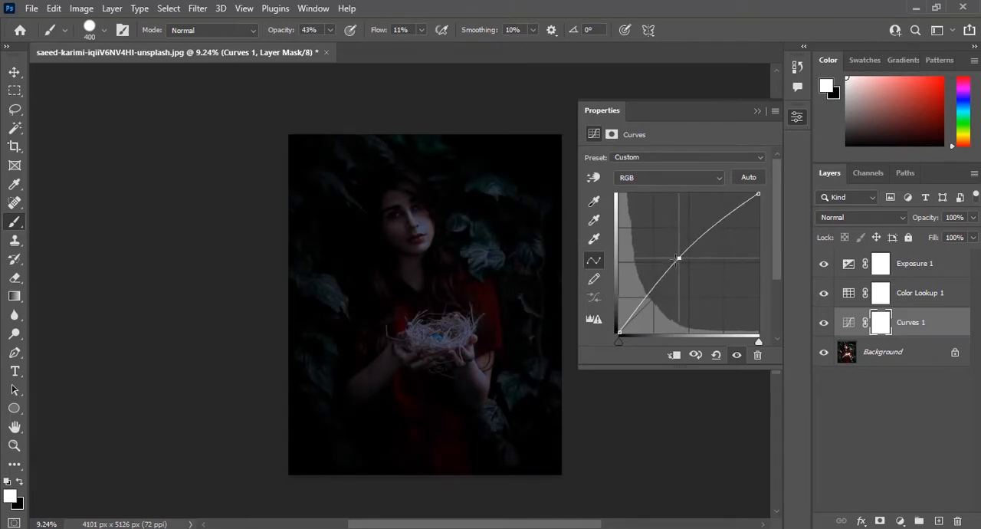
left_click(756, 113)
Add a second Curves adjustment above the Exposure layer and raise its midtones to brighten the image.
left_click(946, 267)
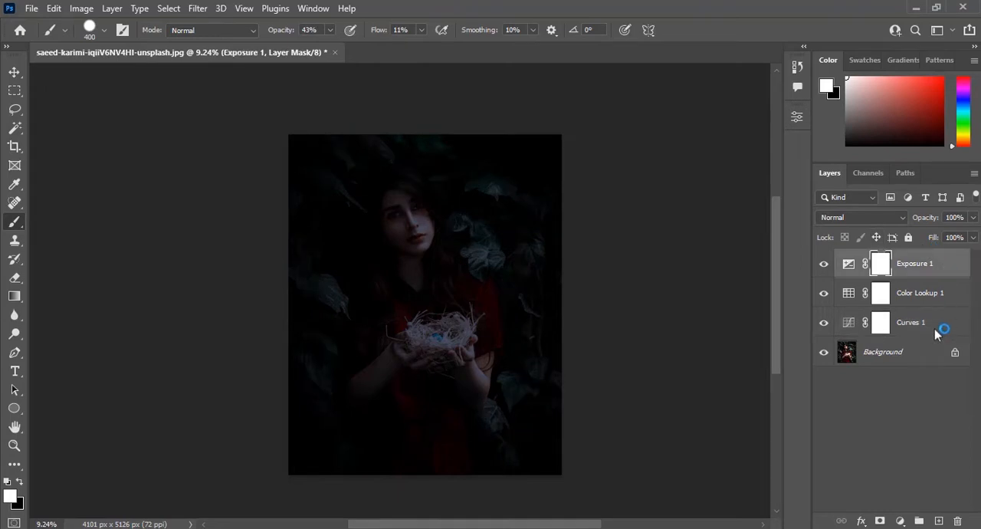
left_click(899, 521)
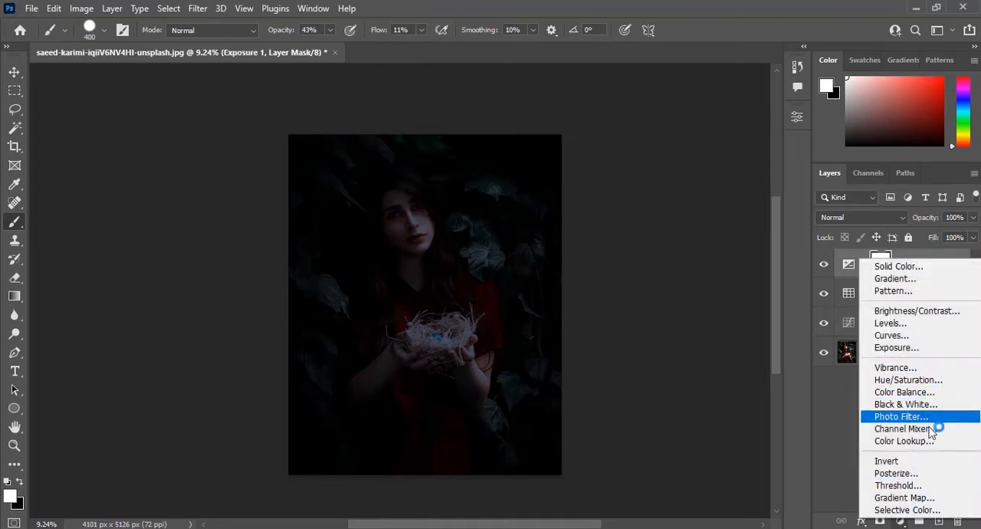
left_click(891, 335)
left_click_drag(699, 255, 666, 233)
left_click(756, 111)
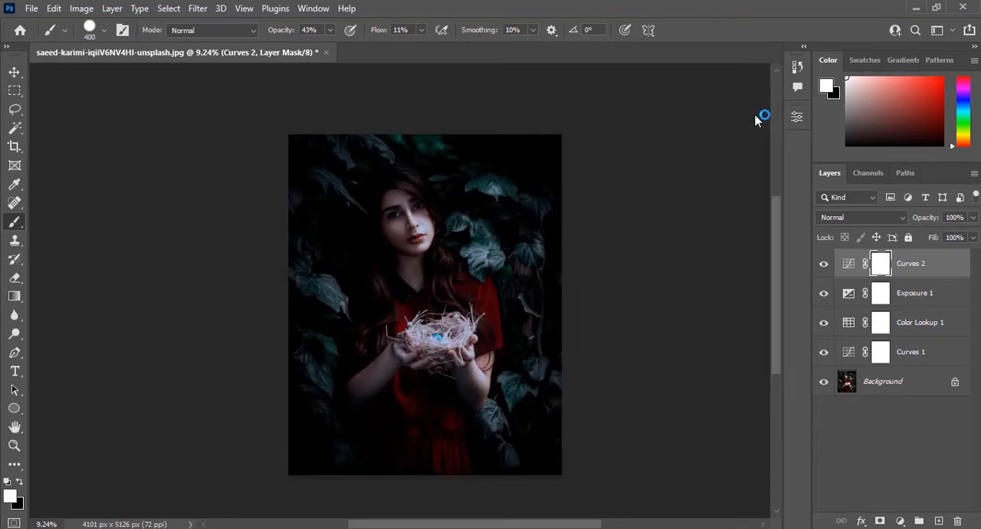
Invert the mask of the top Curves layer to black.
left_click(81, 8)
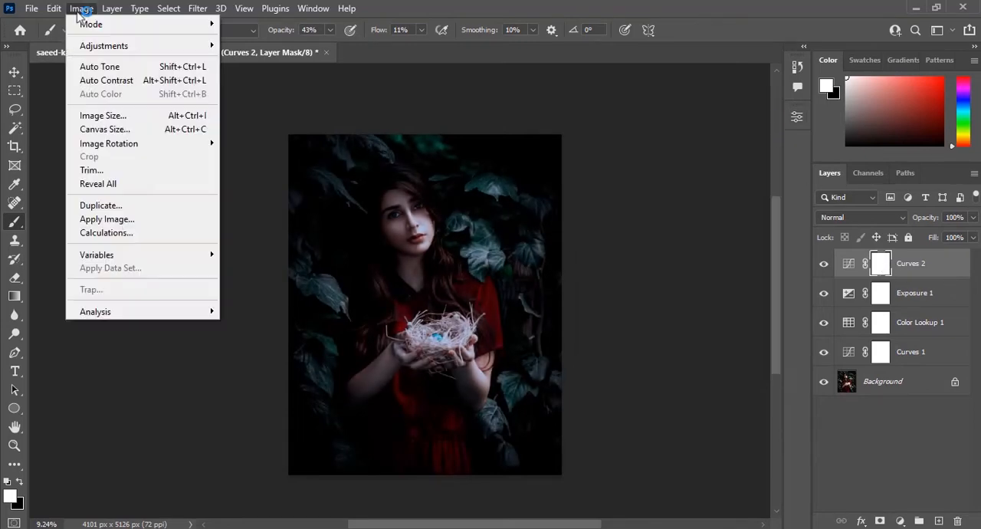
mouse_move(103, 45)
left_click(317, 211)
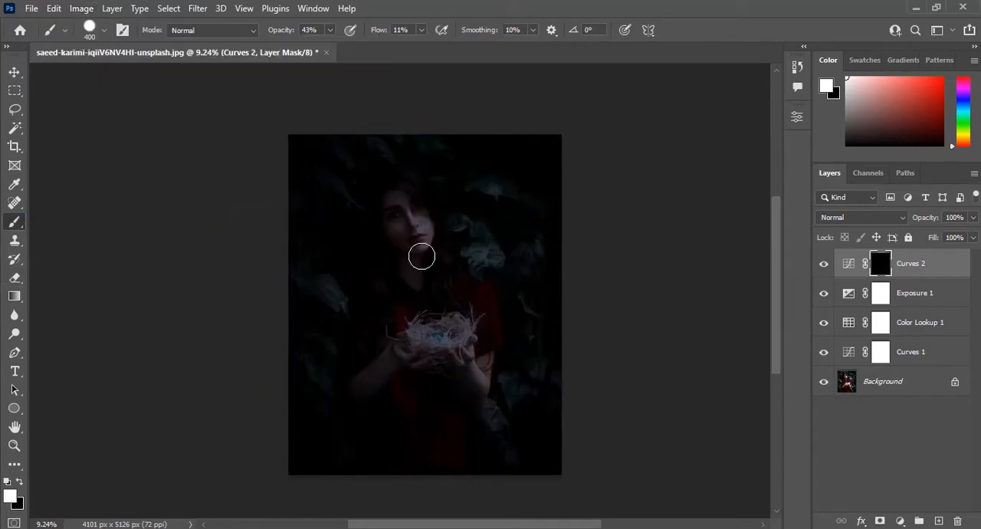
Set the white brush to 100% opacity and flow at size 400, and paint the nest's interior into the top Curves mask.
left_click_drag(376, 34, 480, 33)
left_click_drag(279, 34, 327, 31)
scroll(437, 346, "up", 3)
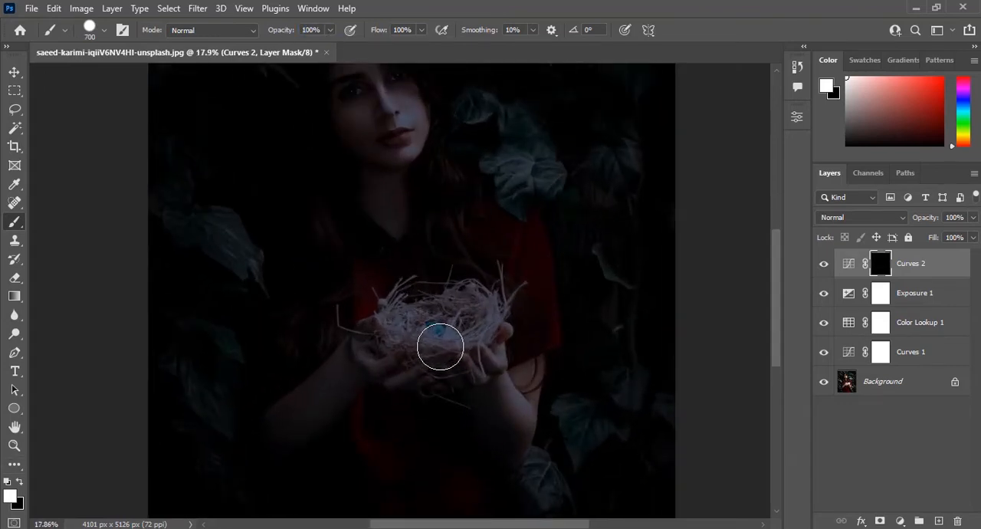
key("[")
key("[")
key("[")
scroll(438, 342, "up", 3)
mouse_move(405, 306)
left_mouse_down()
mouse_move(502, 307)
mouse_move(499, 292)
mouse_move(447, 298)
mouse_move(385, 329)
left_mouse_up()
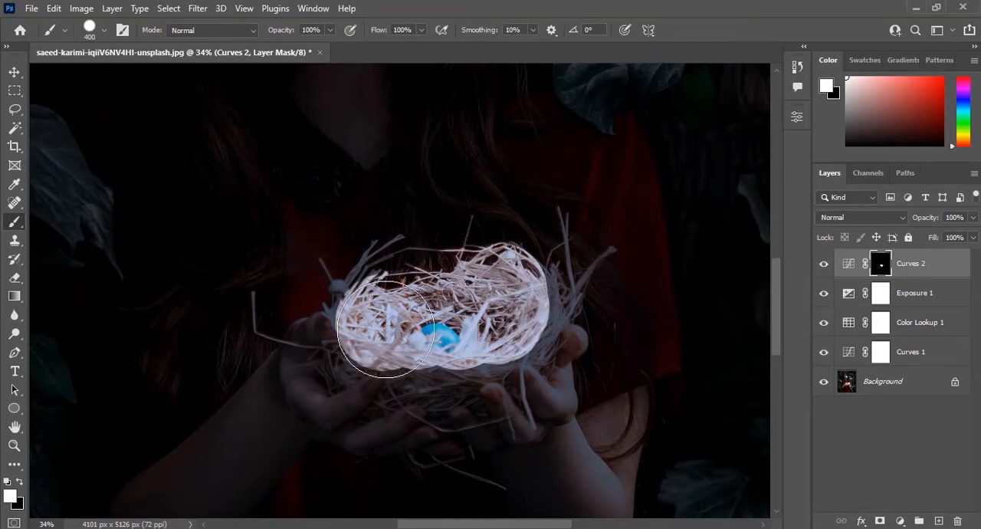
Soften the brush edge and paint the nest's outer twigs into the top Curves mask.
left_click(104, 30)
left_click_drag(140, 104, 102, 111)
left_click(399, 346)
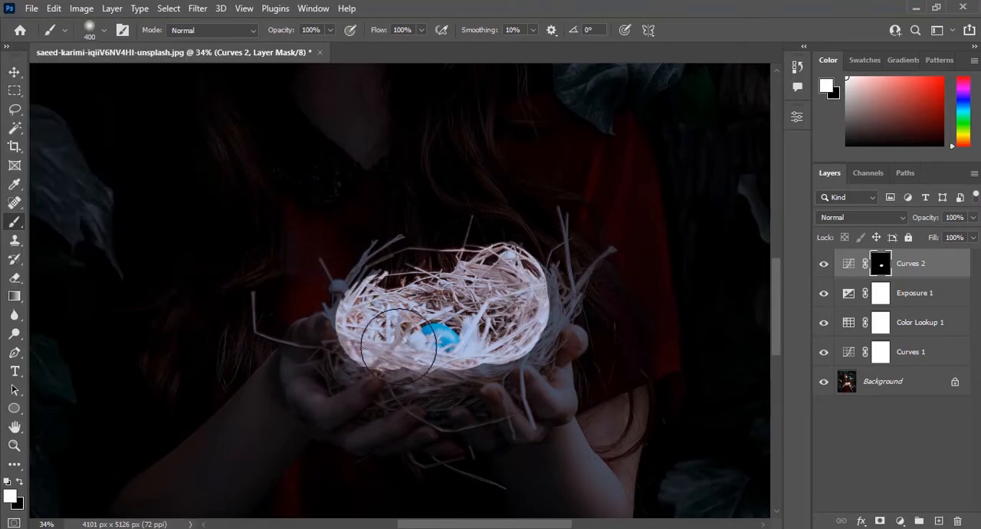
mouse_move(399, 346)
left_mouse_down()
mouse_move(465, 350)
mouse_move(548, 321)
mouse_move(543, 297)
mouse_move(385, 303)
mouse_move(336, 322)
mouse_move(418, 350)
left_mouse_up()
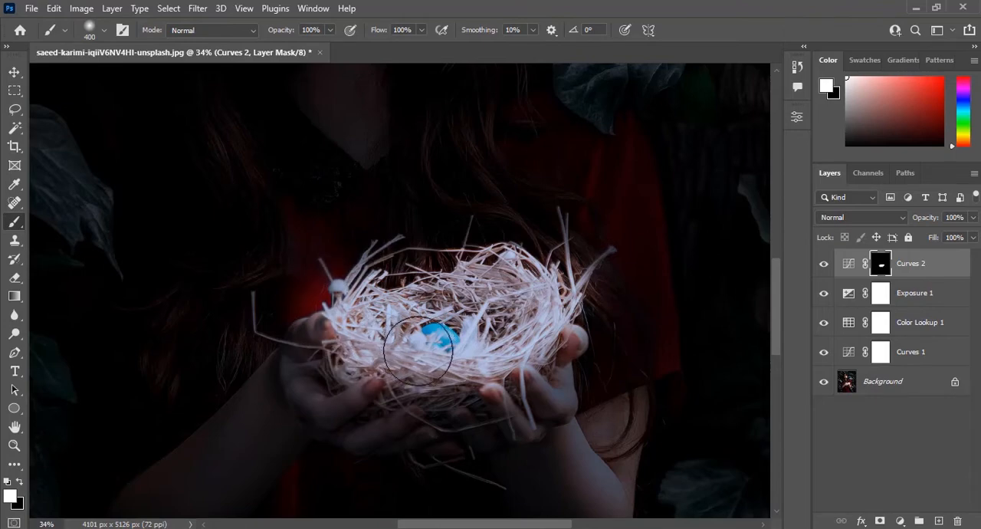
scroll(418, 350, "down", 6)
scroll(418, 351, "up", 4)
scroll(418, 355, "down", 1)
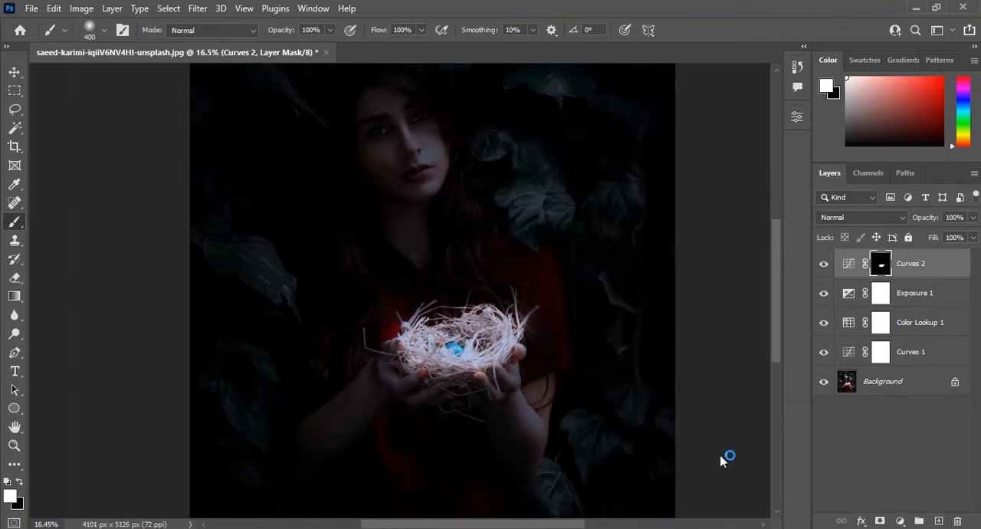
Clip a Hue/Saturation adjustment to the top Curves layer and colorize it with hue 188, saturation 78 and lightness +5.
left_click(900, 521)
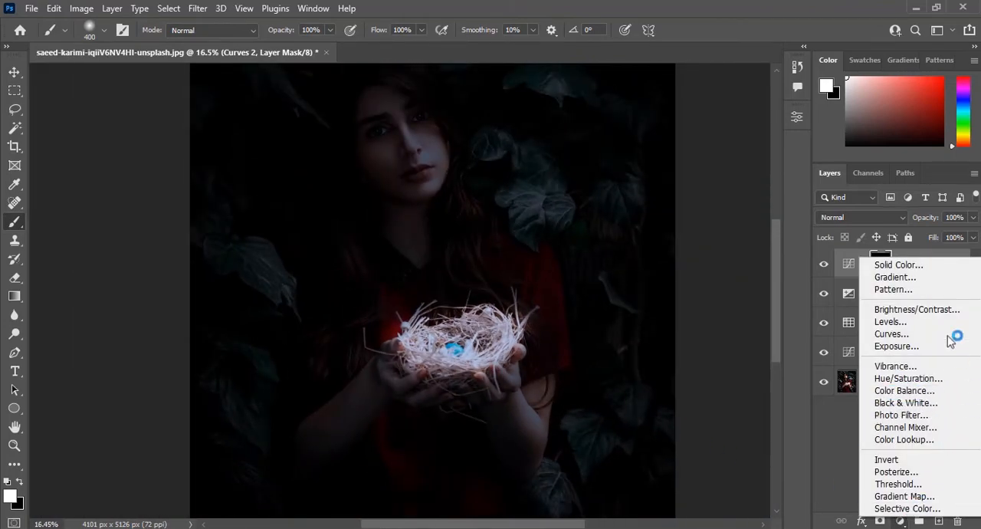
left_click(939, 378)
left_click(674, 355)
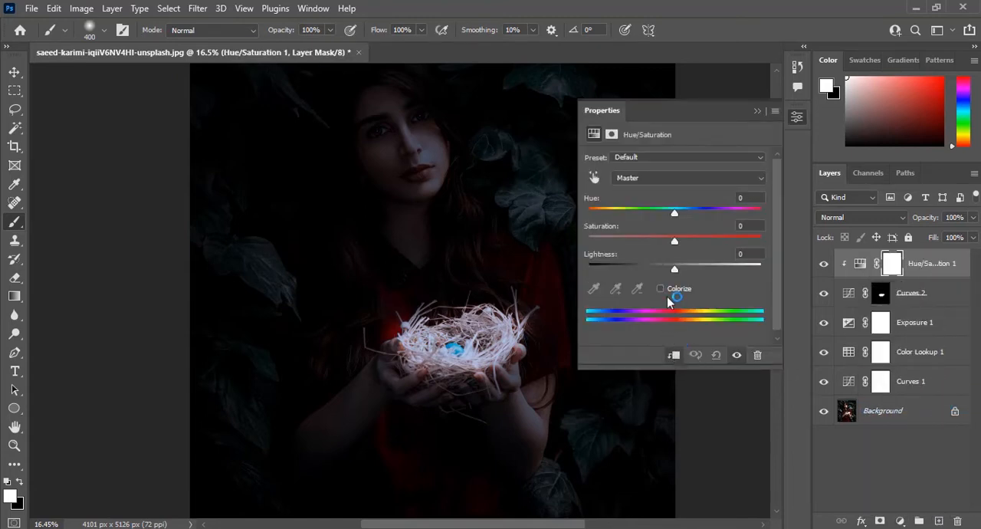
left_click(662, 289)
left_click_drag(654, 208, 682, 217)
left_click_drag(663, 241, 719, 246)
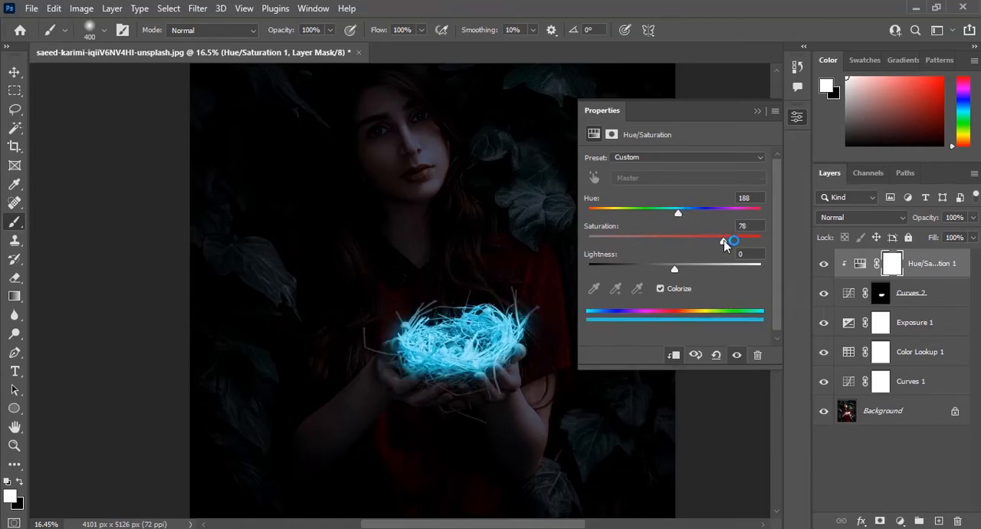
mouse_move(675, 269)
left_mouse_down()
mouse_move(712, 269)
mouse_move(679, 268)
left_mouse_up()
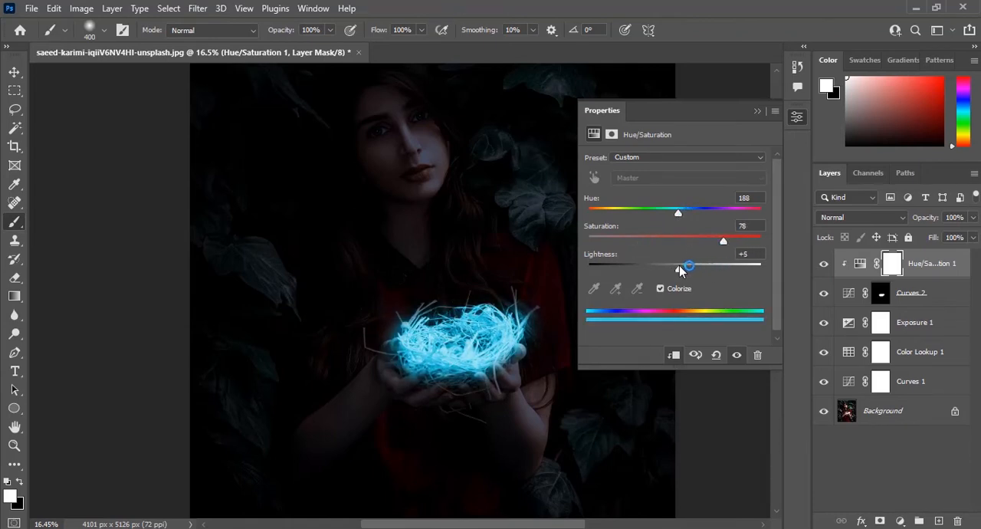
Change the nest colorization to hue 180 and saturation 83, and lower its lightness.
left_click_drag(677, 213, 675, 212)
left_click_drag(702, 242, 734, 249)
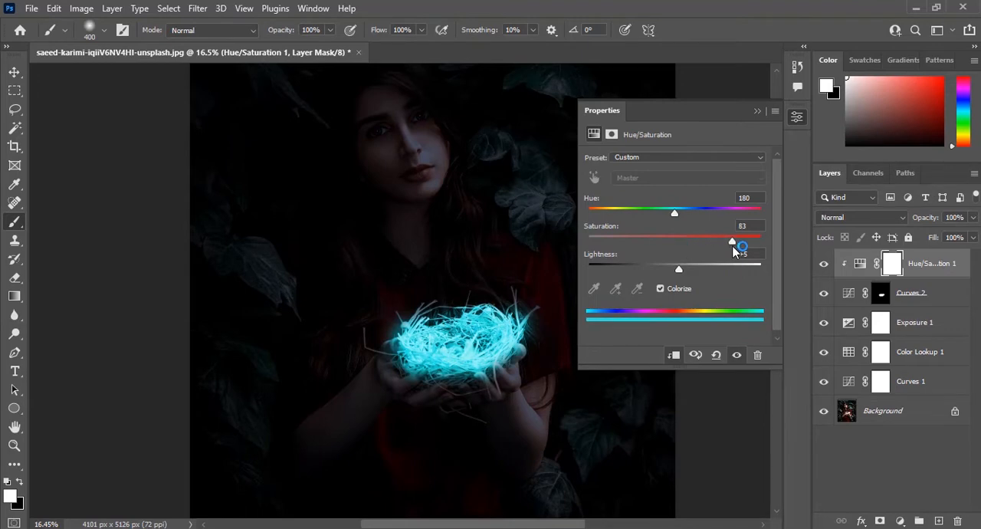
left_click_drag(678, 269, 647, 272)
left_click(757, 112)
Hide the clipped Hue/Saturation layer and select the Curves layer directly beneath it.
left_click(925, 270)
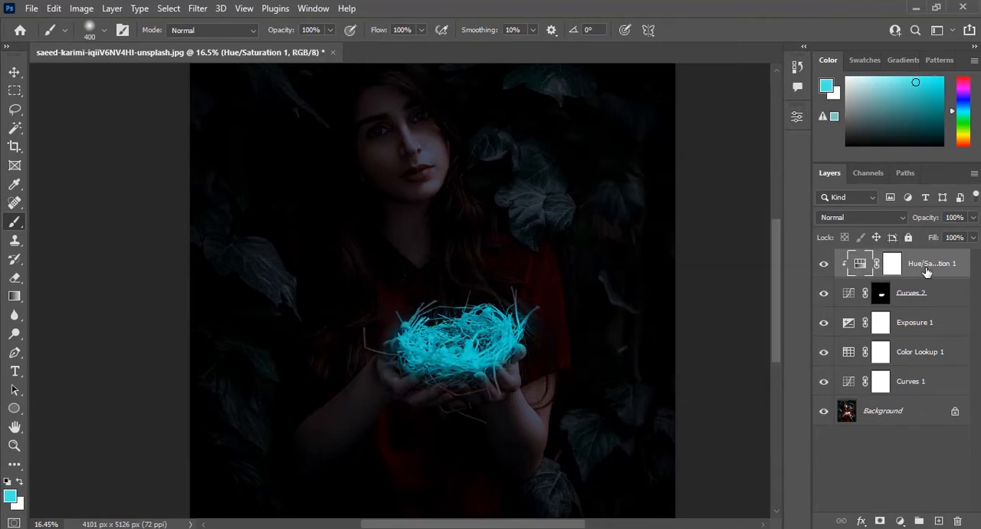
scroll(460, 329, "up", 5)
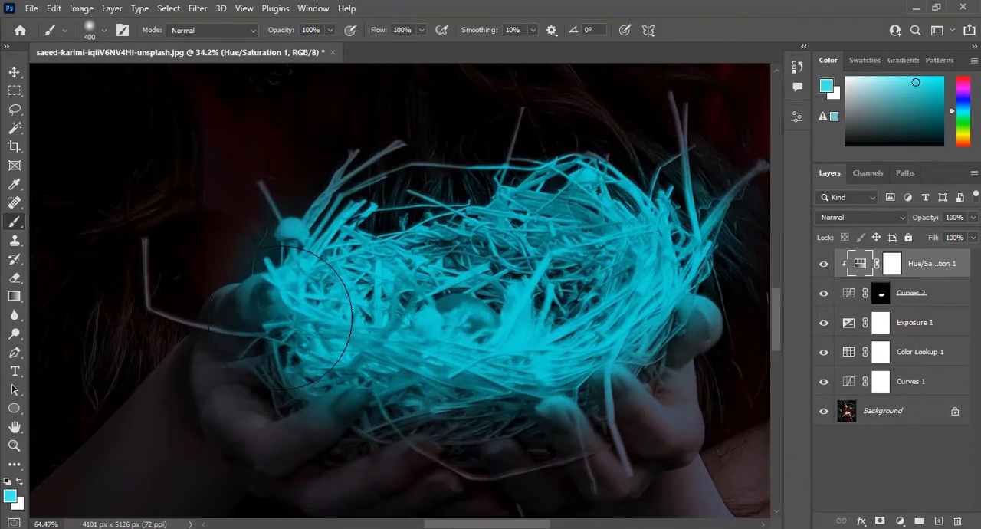
key("v")
scroll(281, 321, "up", 4)
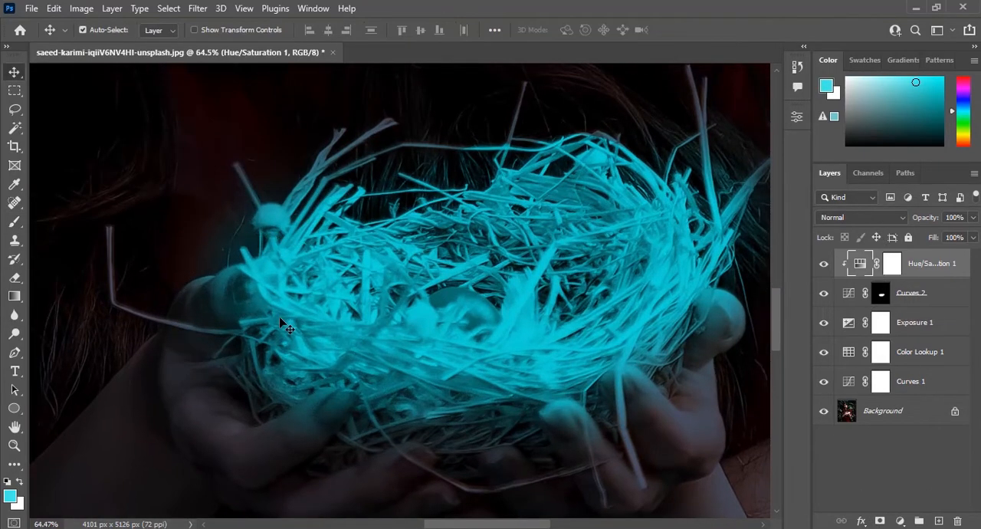
left_click(824, 264)
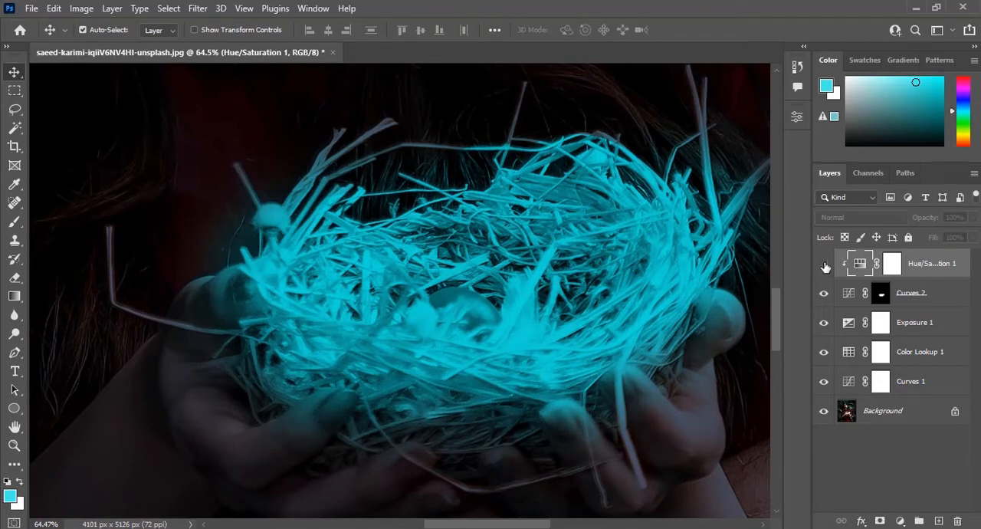
left_click(400, 331)
Draw an ellipse of about 207 by 146 px over the blue egg in the nest and fill it with cyan.
left_click(14, 409)
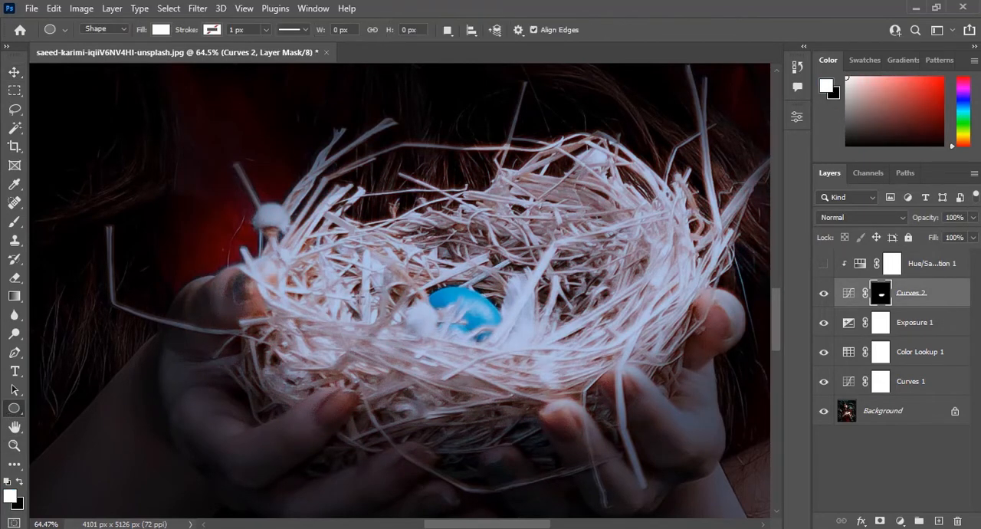
left_click_drag(413, 278, 508, 344)
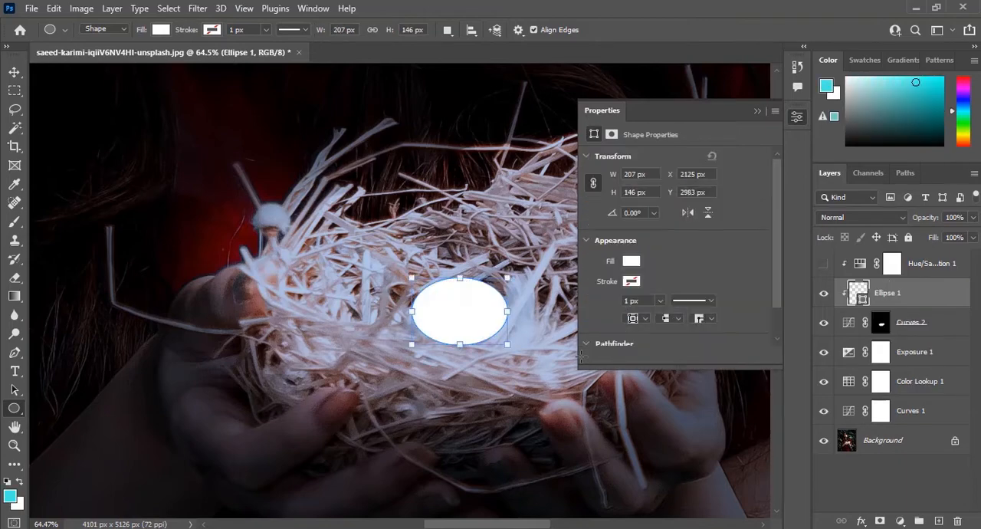
left_click(160, 29)
left_click(104, 106)
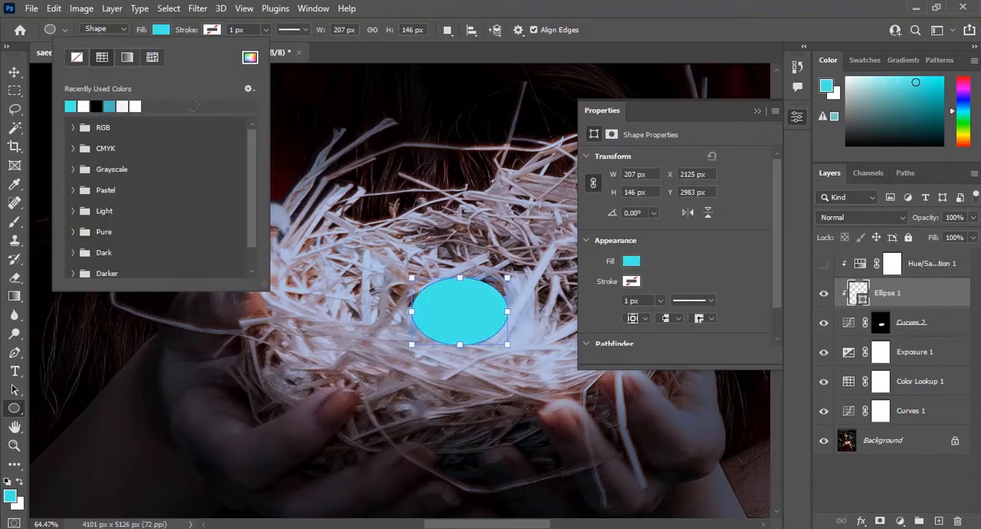
left_click(761, 114)
Rotate the cyan ellipse slightly clockwise and convert its layer to a smart object.
left_click_drag(521, 350, 510, 362)
key("v")
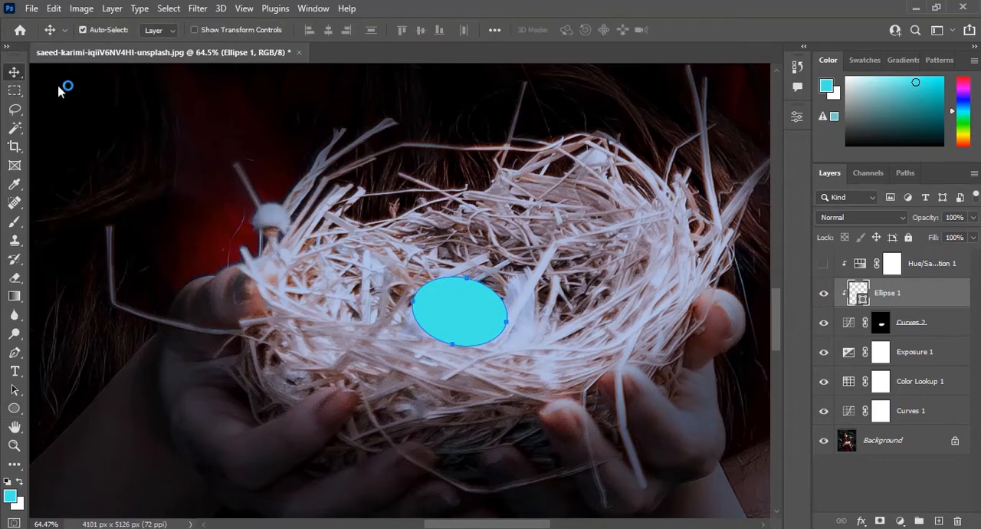
right_click(950, 304)
left_click(806, 220)
Blur the cyan ellipse over the egg with a Gaussian Blur of about 27.7 pixels radius.
left_click(197, 8)
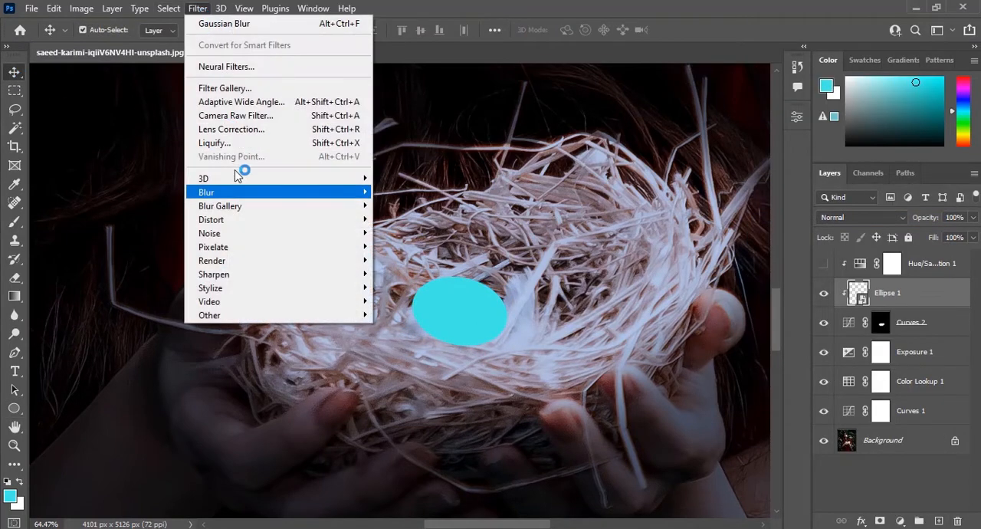
mouse_move(237, 192)
left_click(410, 246)
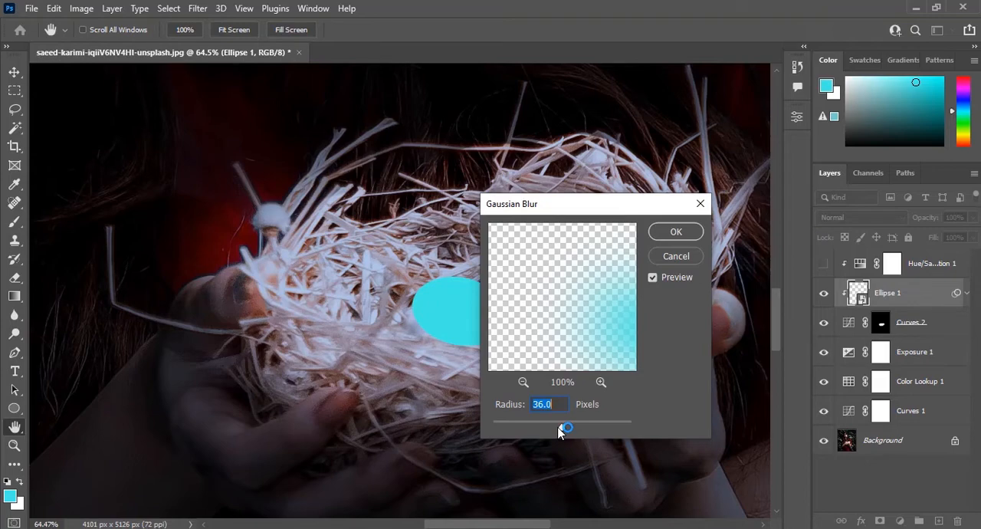
left_click(558, 427)
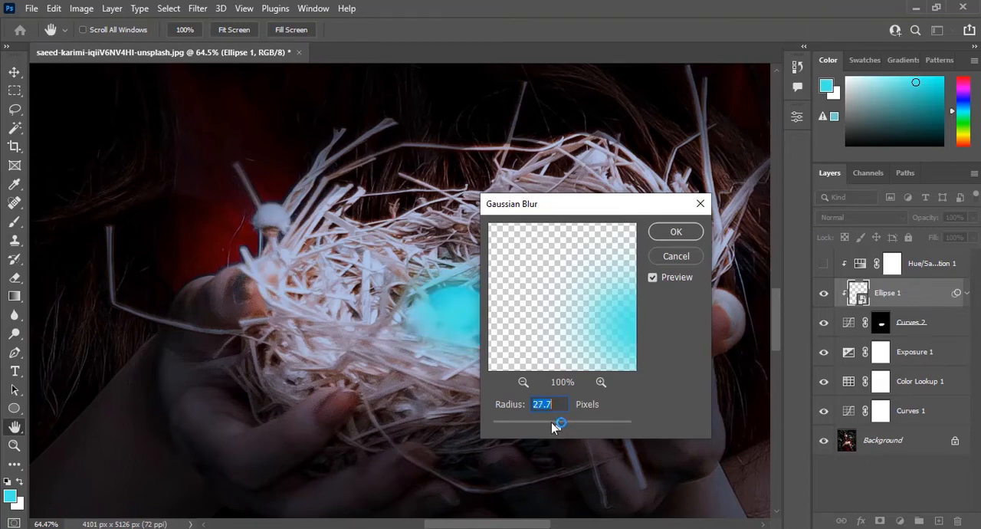
left_click(683, 235)
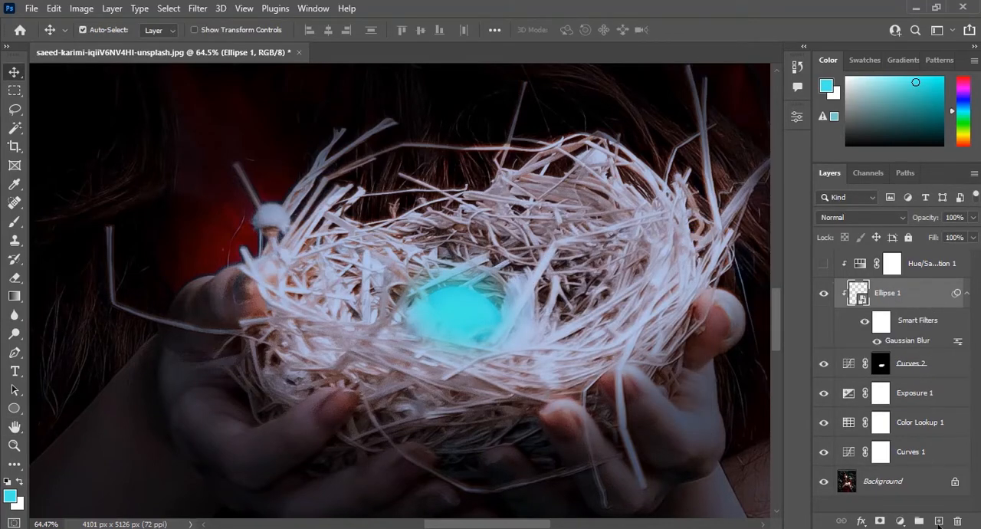
key("ctrl+z")
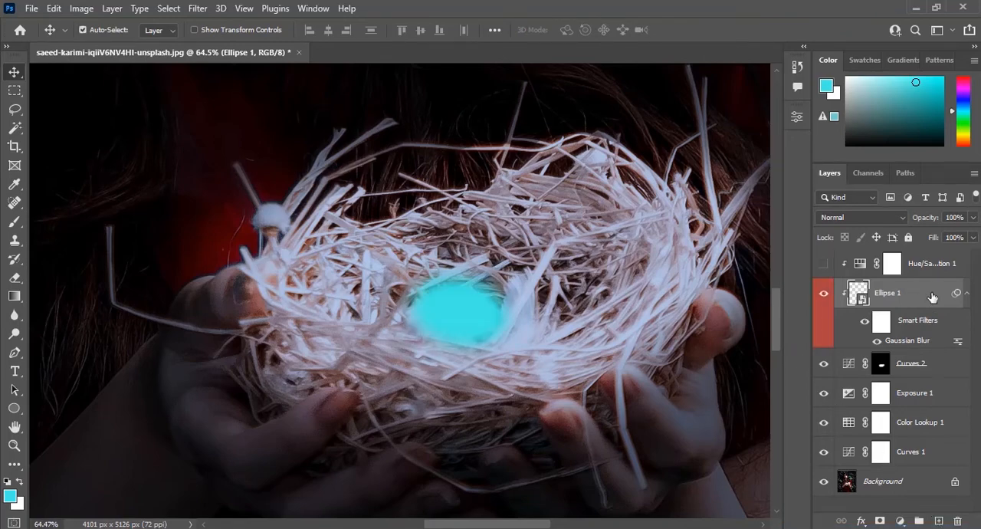
Duplicate the blurred ellipse, rotate the copy about 130 degrees and place it beside the original on the nest's right side.
left_click_drag(932, 296, 938, 521)
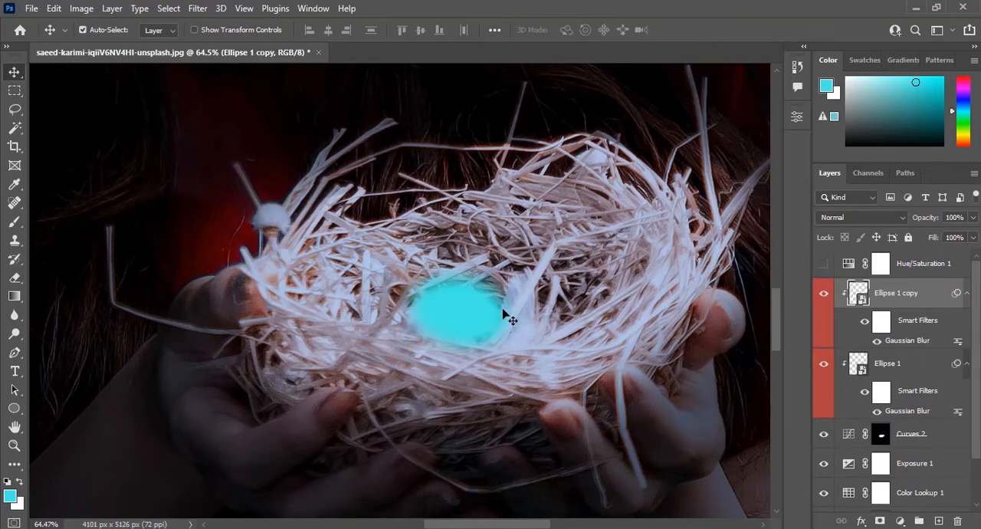
key("ctrl+t")
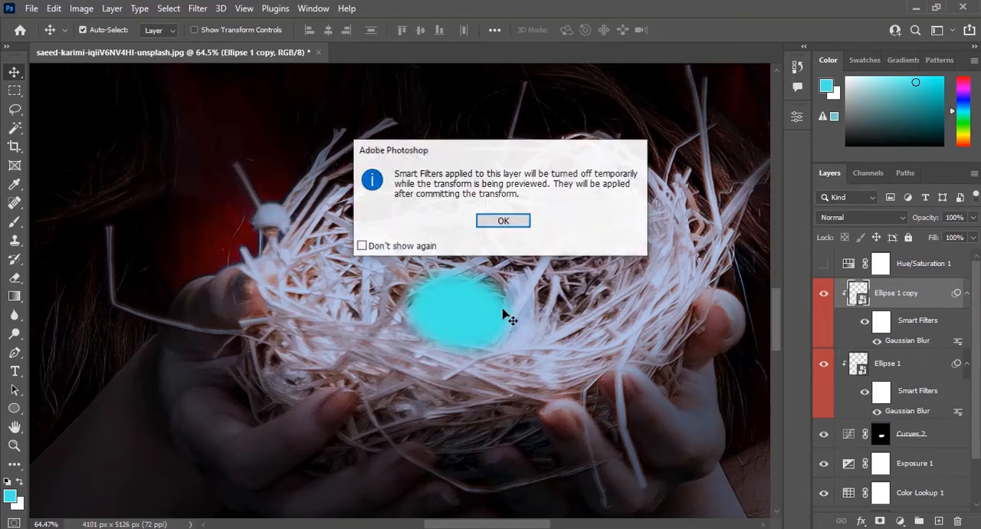
left_click(506, 223)
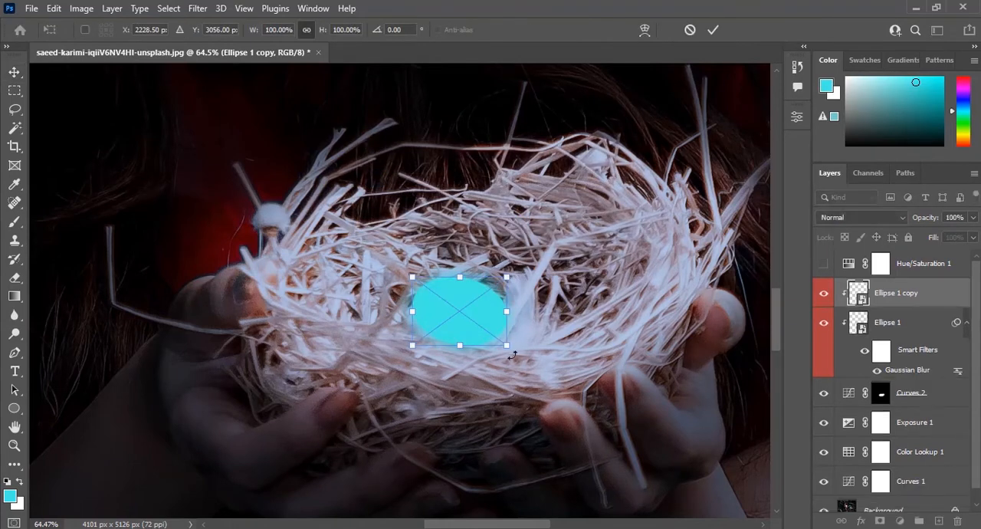
left_click_drag(512, 352, 546, 304)
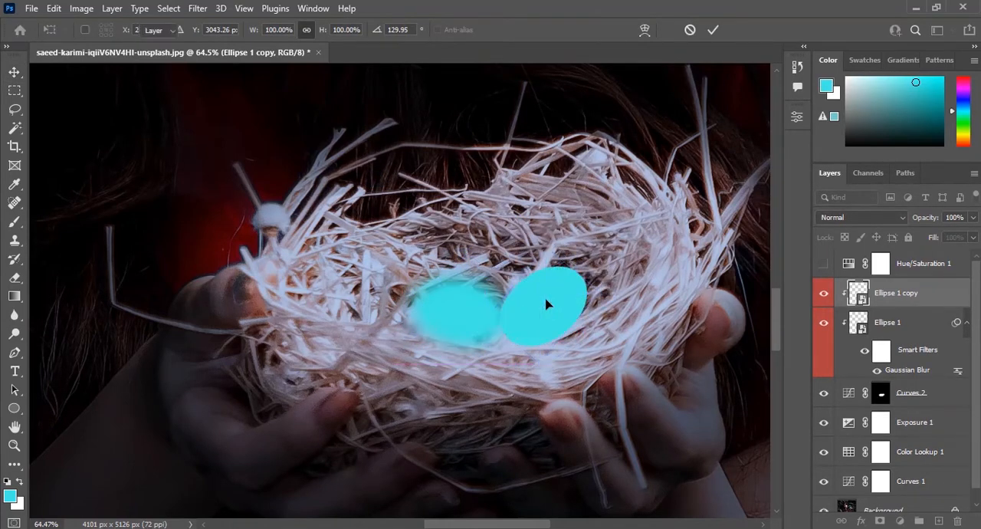
key("Return")
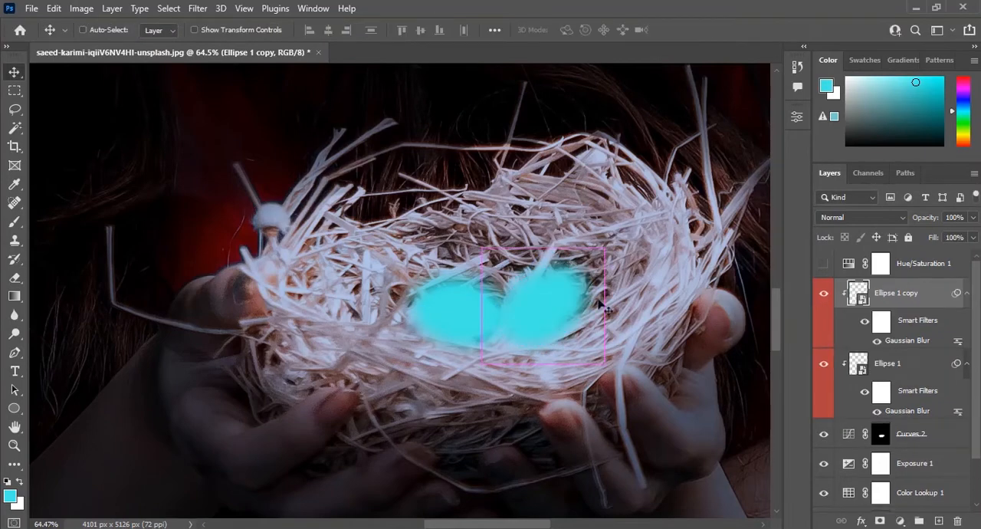
Duplicate the rotated ellipse, position the copy above and between the other two, and reduce its opacity to 61%.
key("ctrl+j")
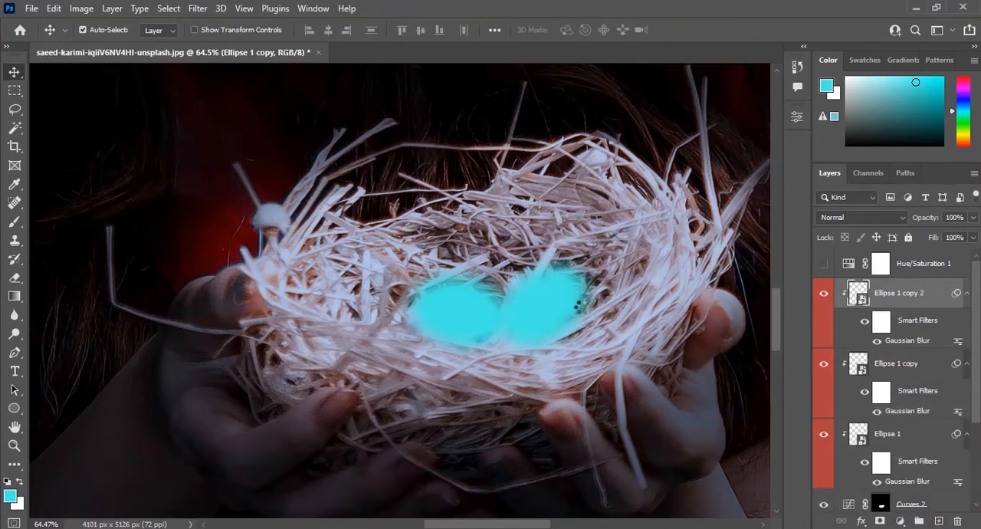
key("ctrl+t")
key("Return")
left_click_drag(486, 308, 446, 282)
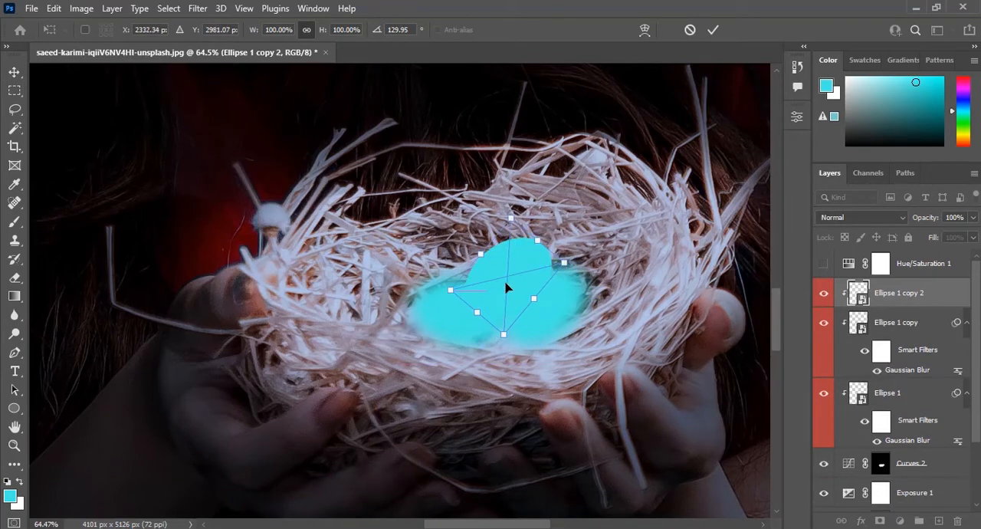
key("Return")
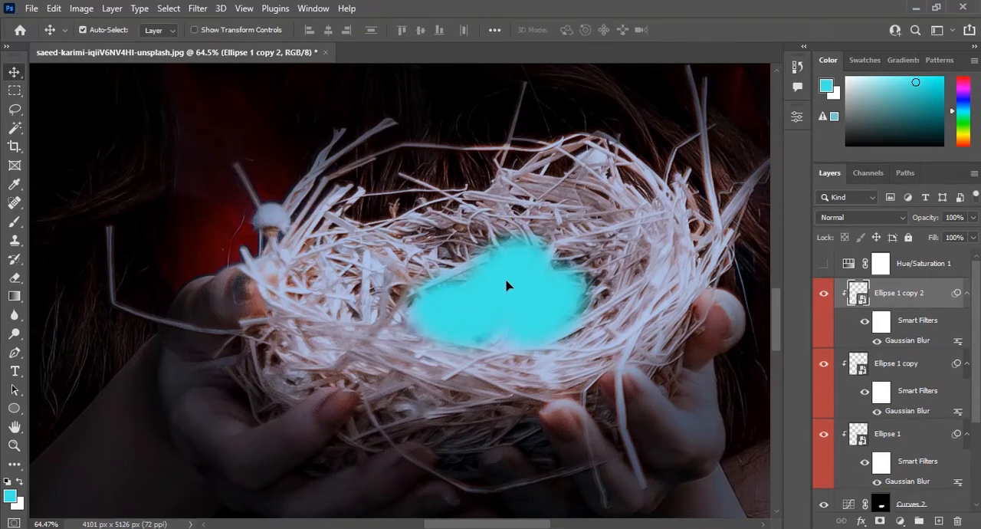
mouse_move(524, 265)
left_mouse_down()
mouse_move(376, 289)
mouse_move(514, 267)
mouse_move(513, 246)
mouse_move(508, 263)
mouse_move(518, 271)
left_mouse_up()
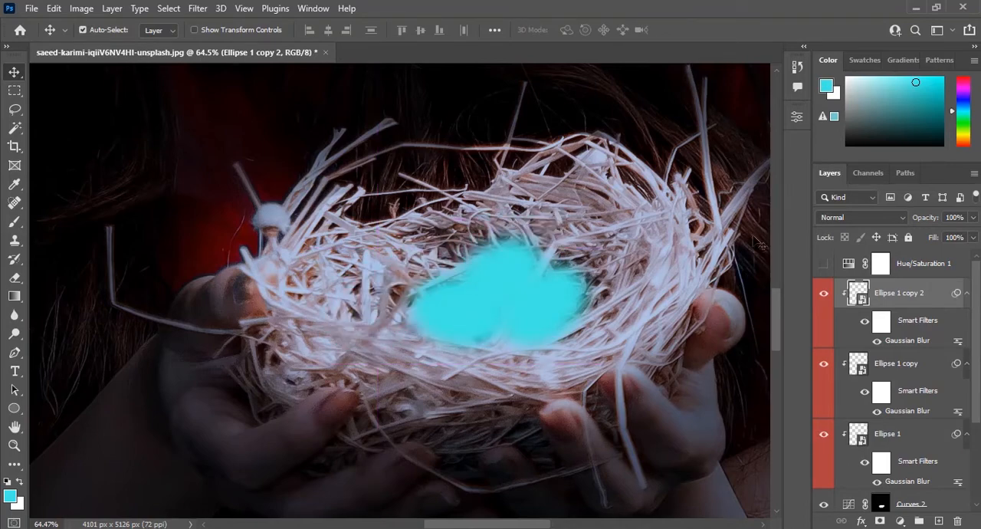
left_click_drag(932, 222, 899, 220)
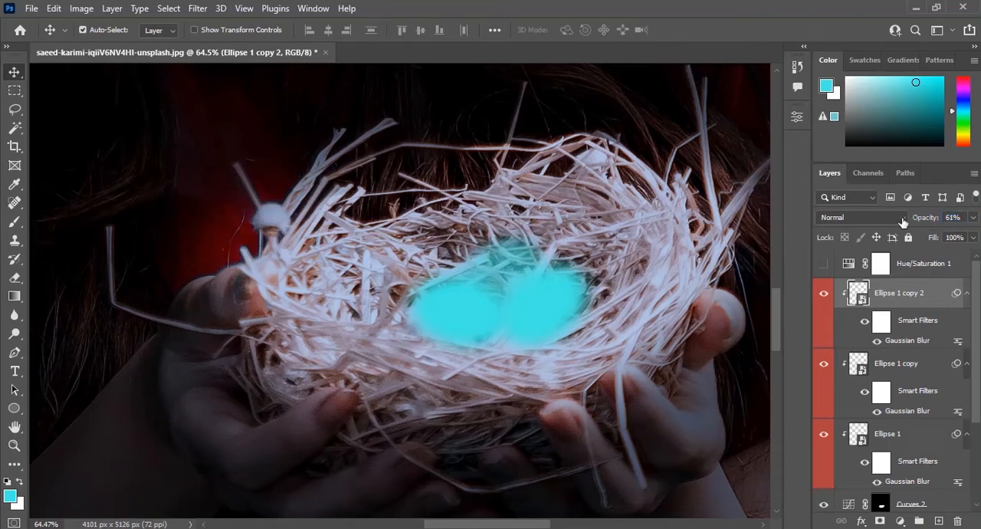
Turn the visibility of the Hue/Saturation 1 layer back on to tint the whole scene cyan.
left_click(825, 265)
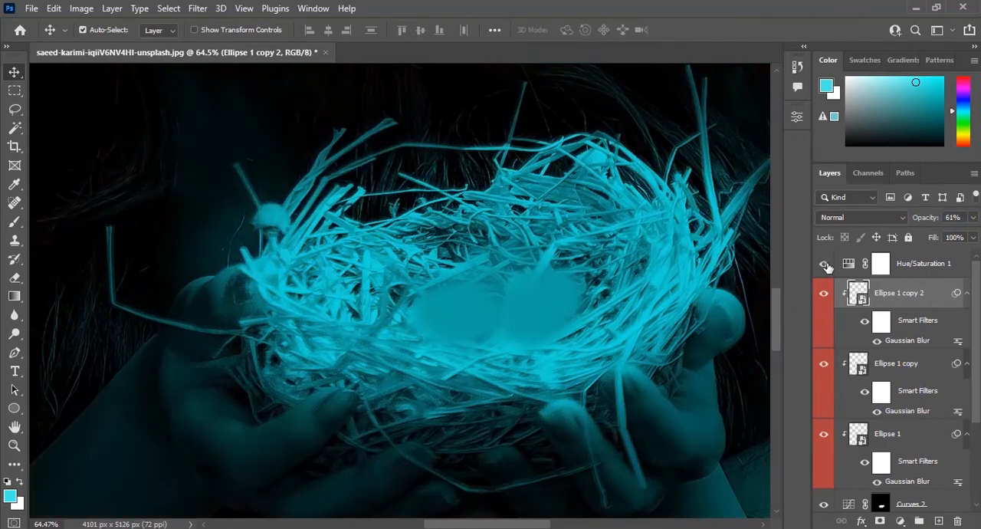
left_click(12, 73)
scroll(490, 307, "down", 14)
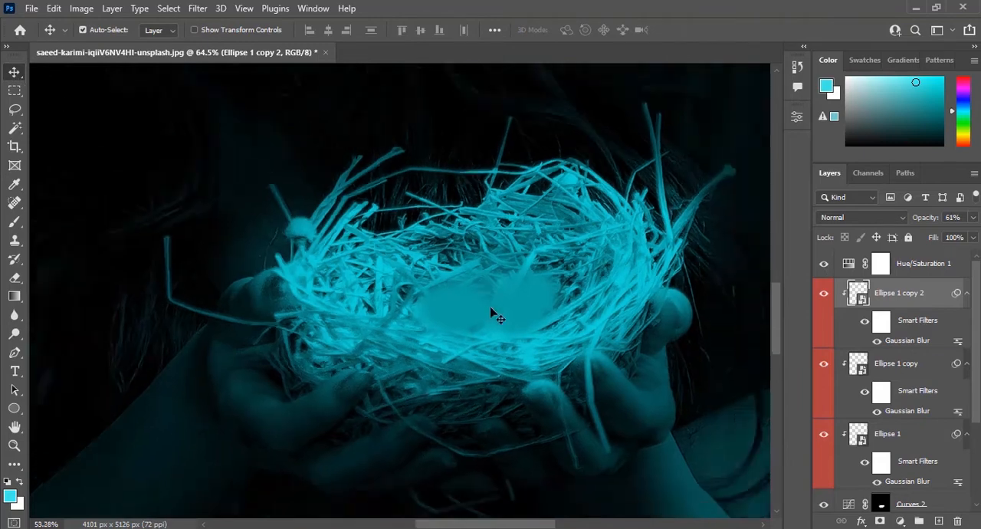
scroll(538, 275, "up", 7)
scroll(539, 281, "up", 2)
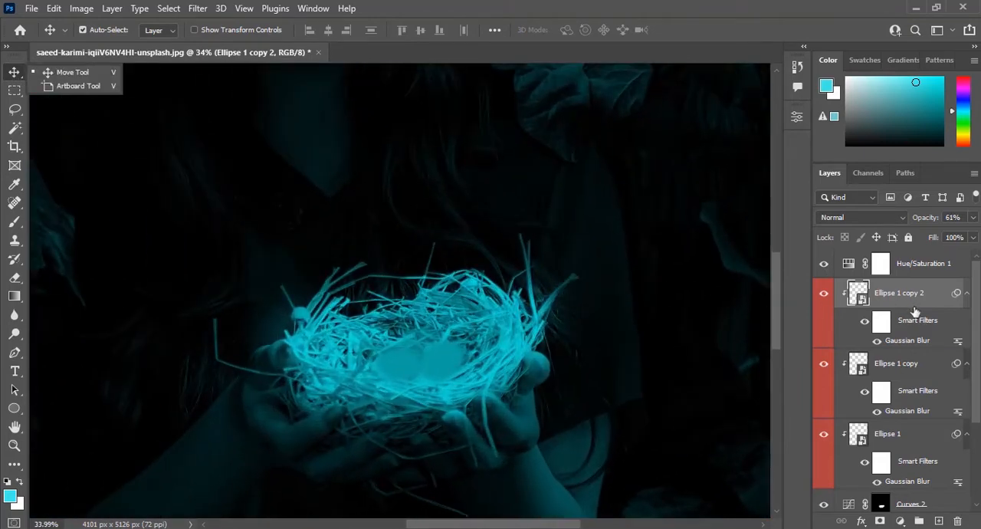
Create a new empty layer directly above the topmost ellipse copy.
left_click(935, 368)
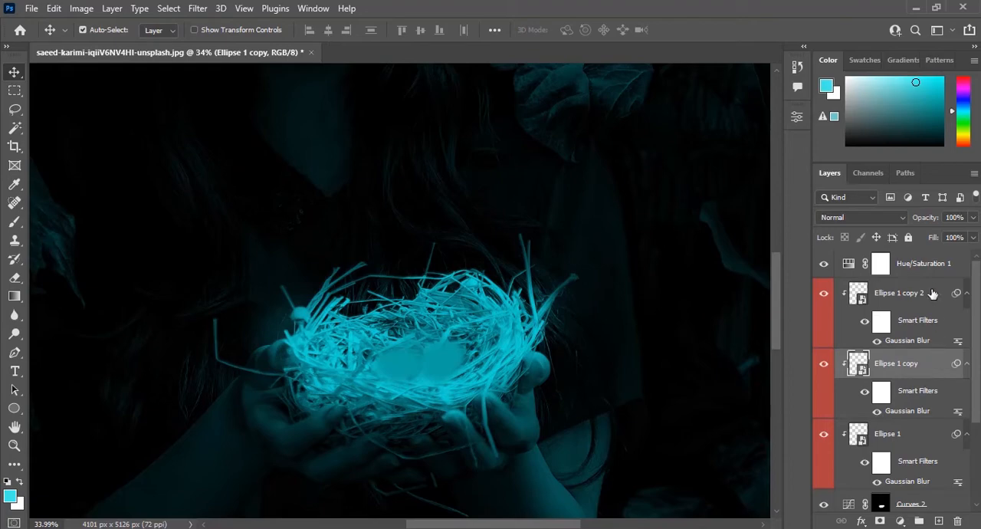
left_click(932, 293)
left_click(938, 521)
Paint a soft cyan glow over the eggs and nest on the new layer with the brush at 24% opacity.
key("b")
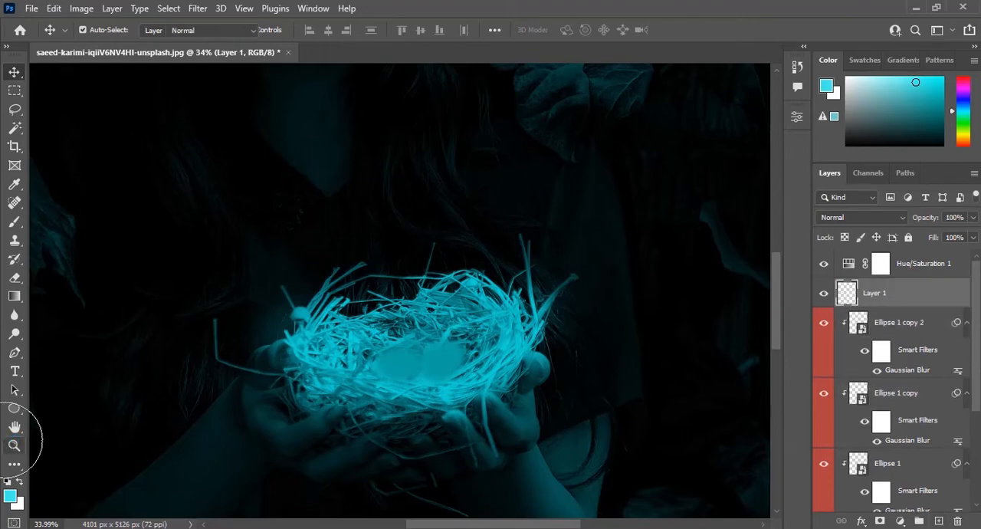
scroll(391, 345, "up", 6)
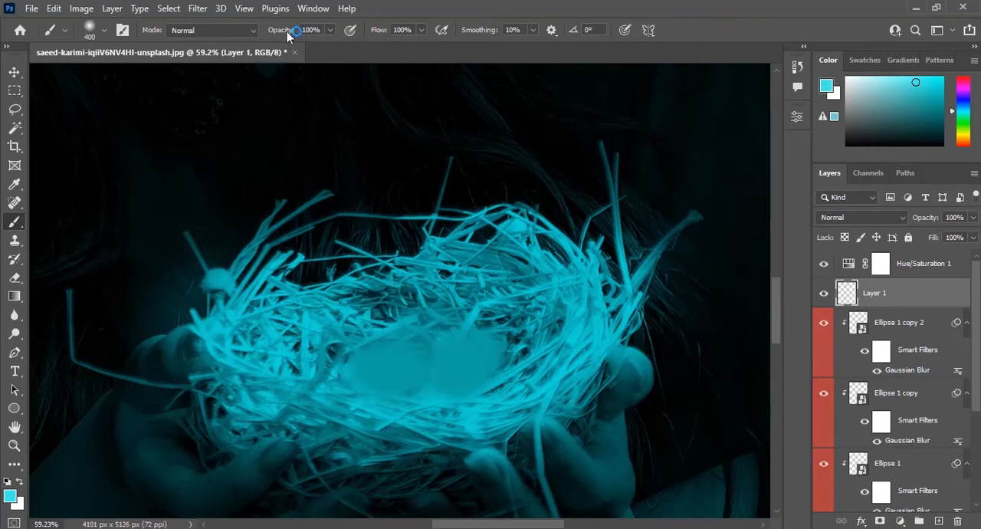
left_click_drag(289, 36, 234, 38)
mouse_move(299, 295)
left_mouse_down()
mouse_move(420, 310)
mouse_move(536, 310)
mouse_move(539, 345)
mouse_move(398, 387)
mouse_move(265, 350)
left_mouse_up()
scroll(264, 350, "down", 3)
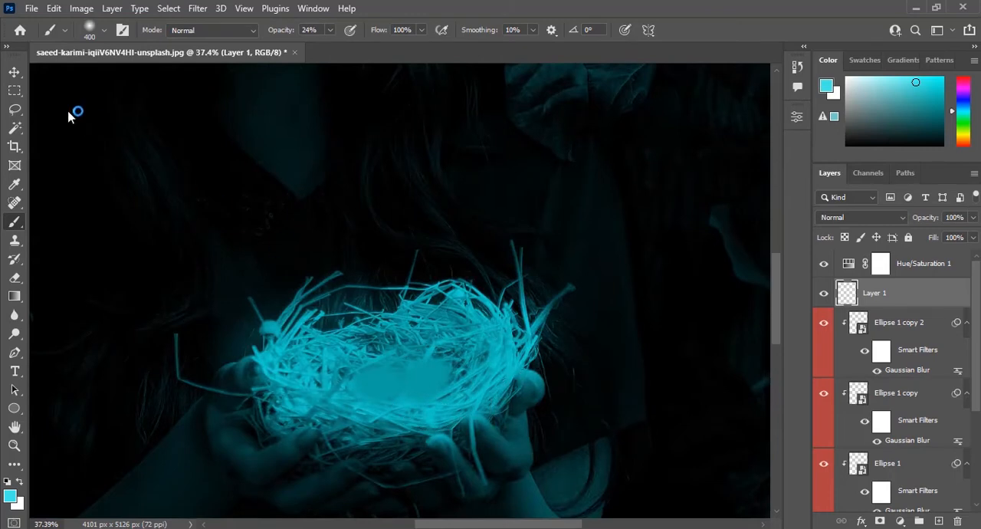
left_click(15, 73)
scroll(437, 376, "down", 5)
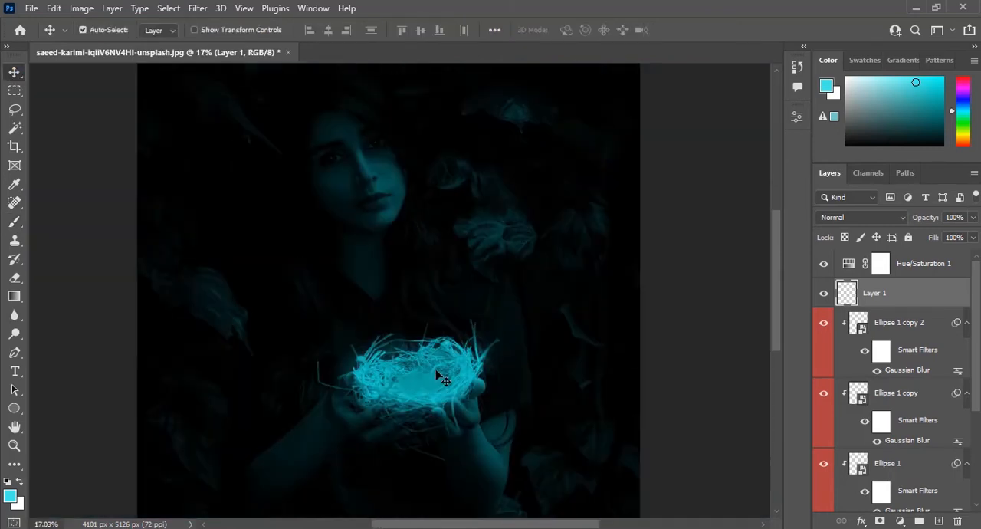
scroll(437, 375, "up", 3)
scroll(437, 375, "up", 3)
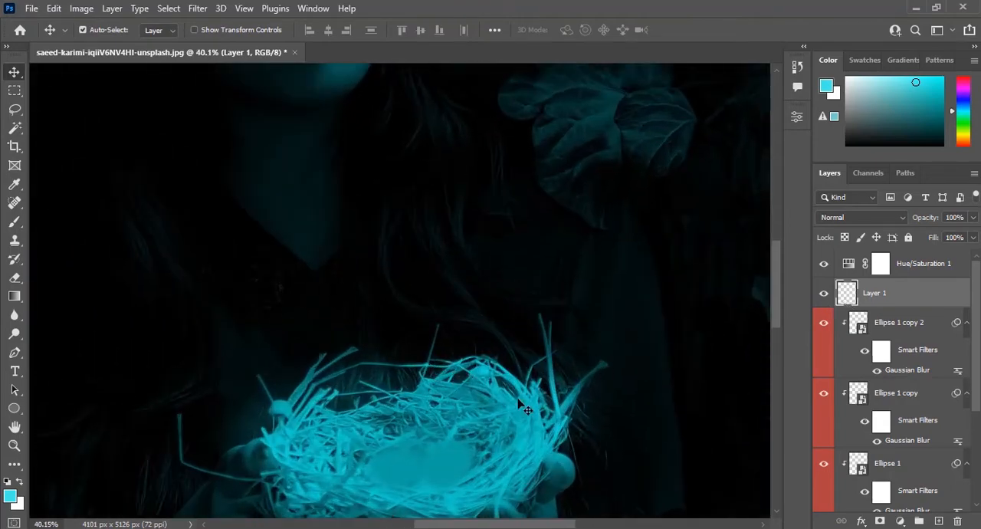
key("b")
key("v")
scroll(512, 189, "down", 4)
Add a colorizing Hue/Saturation adjustment above all layers with hue 188, saturation 85 and lightness -4.
left_click(881, 263)
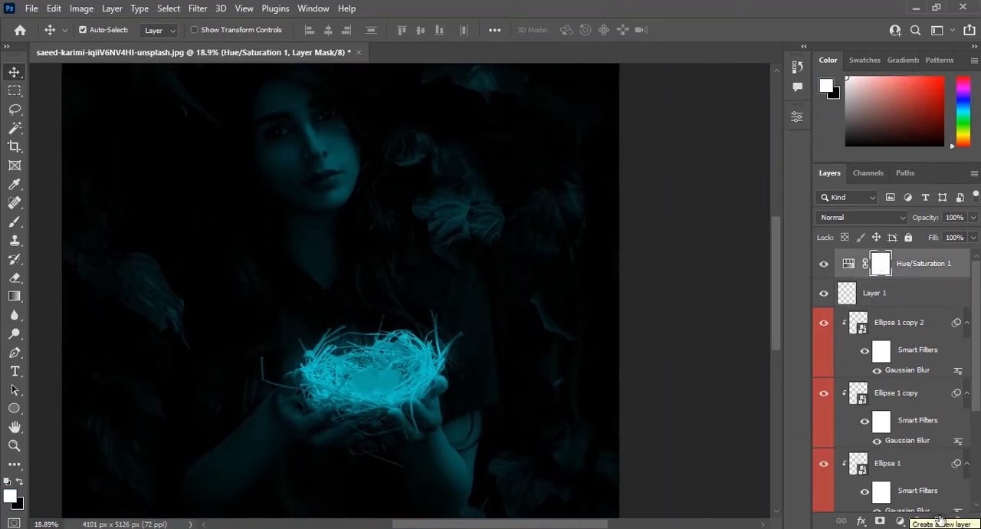
left_click(900, 522)
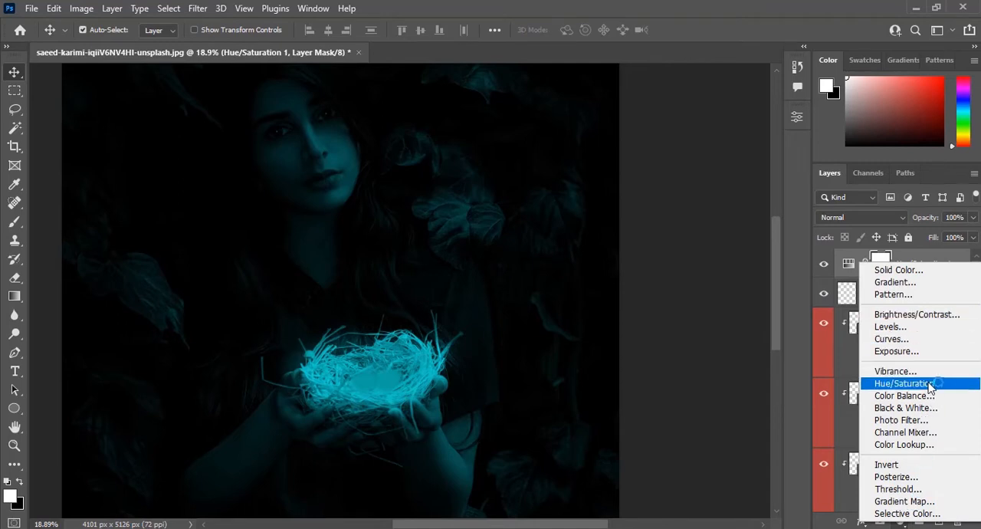
left_click(926, 383)
left_click(661, 290)
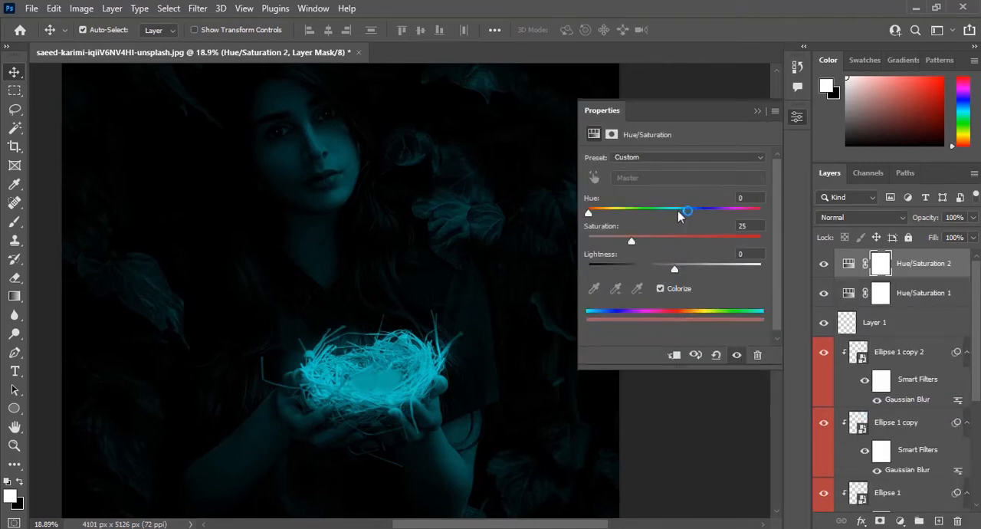
left_click_drag(679, 213, 724, 241)
mouse_move(677, 214)
left_mouse_down()
mouse_move(690, 212)
mouse_move(674, 214)
left_mouse_up()
mouse_move(686, 216)
left_mouse_down()
mouse_move(672, 216)
mouse_move(678, 211)
left_mouse_up()
left_click(733, 241)
left_click_drag(703, 265, 672, 270)
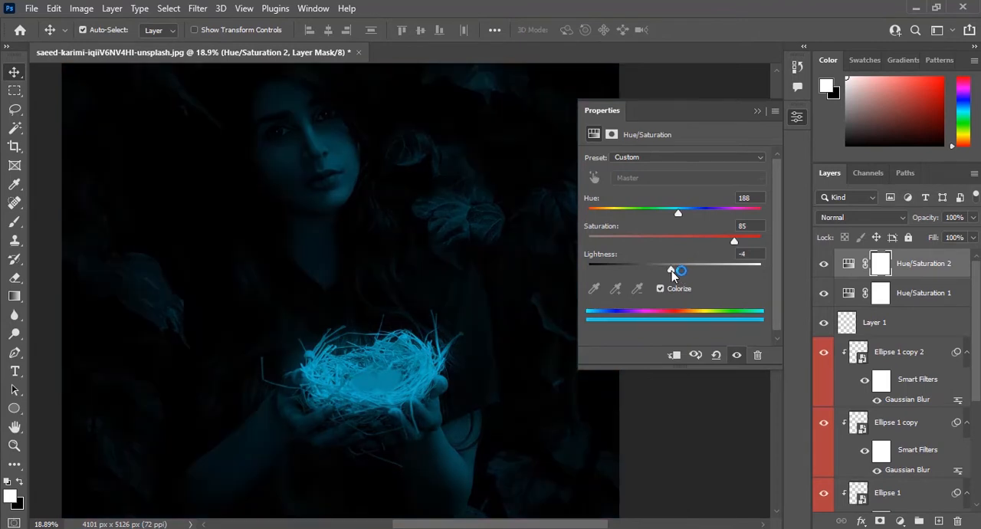
Shift the new adjustment's hue slightly toward green and readjust its saturation.
mouse_move(678, 212)
left_mouse_down()
mouse_move(693, 209)
mouse_move(673, 211)
left_mouse_up()
left_click_drag(716, 241, 734, 248)
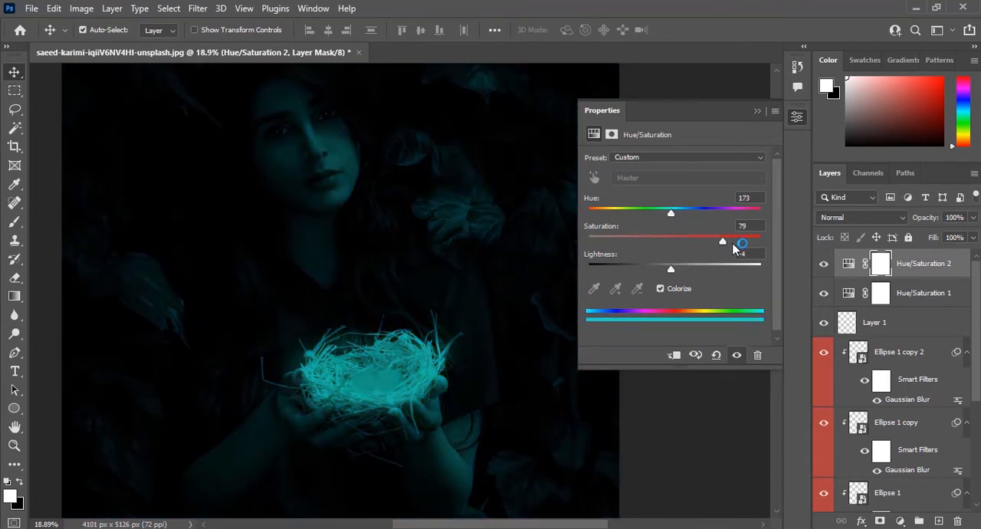
left_click(757, 111)
Invert the mask of the Hue/Saturation 2 layer to black.
left_click(891, 265)
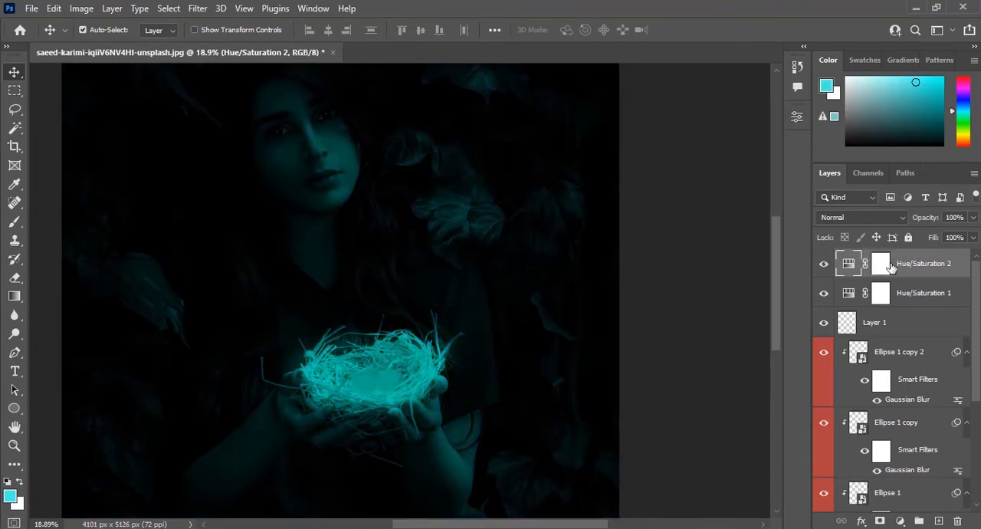
left_click(883, 265)
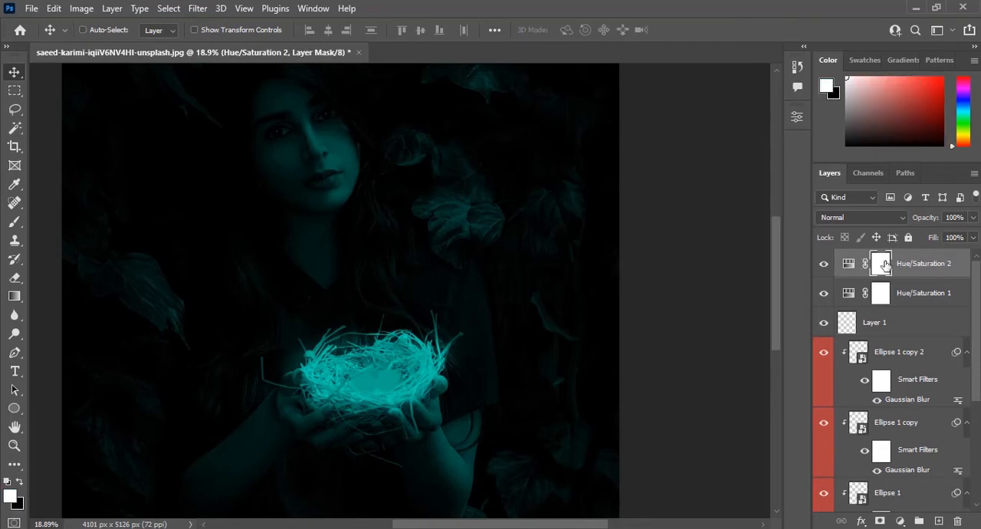
key("ctrl+i")
Paint white on the Hue/Saturation 2 mask over the leaves, hands and face with a 900 px brush at 24% opacity.
key("b")
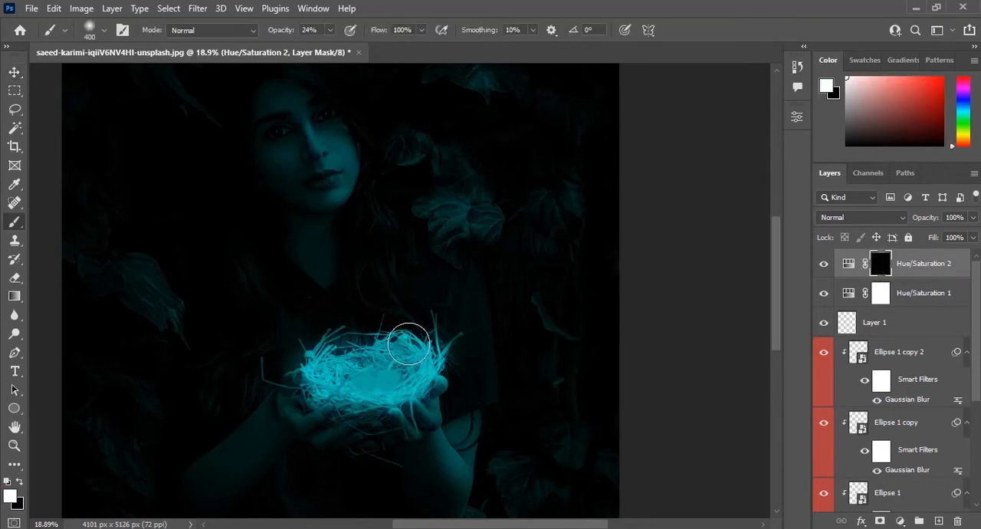
key("bracketright")
key("bracketright")
key("bracketright")
key("bracketright")
key("bracketright")
left_click(106, 31)
left_click(106, 31)
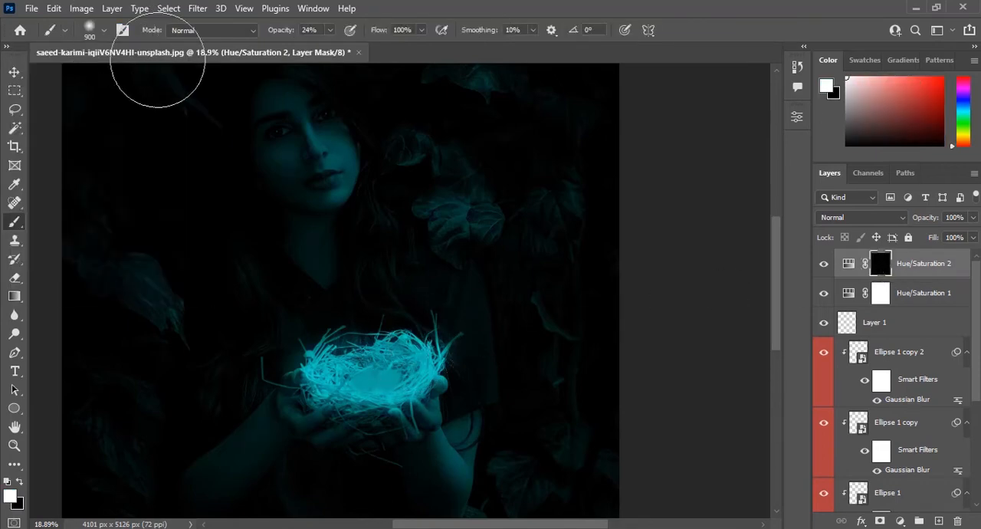
mouse_move(460, 237)
left_mouse_down()
mouse_move(404, 239)
mouse_move(403, 271)
left_mouse_up()
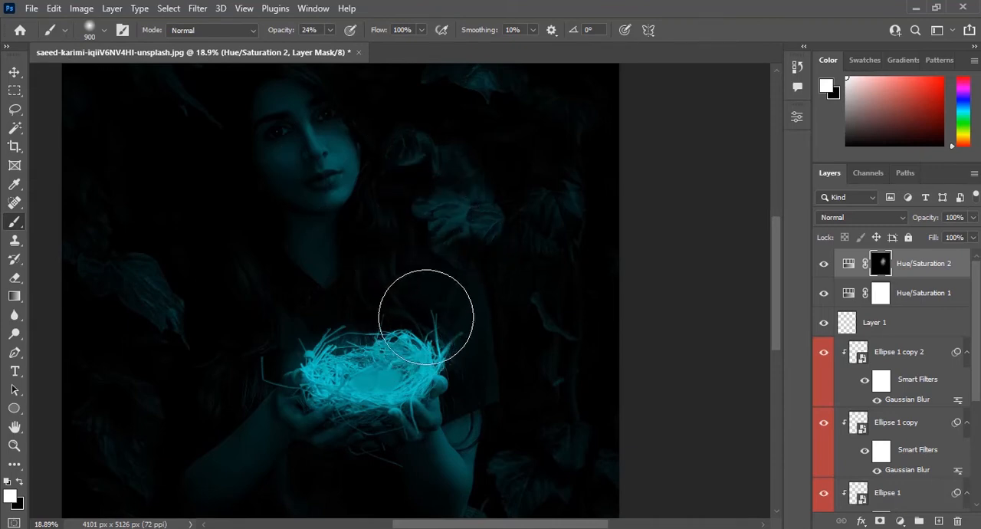
left_click_drag(319, 407, 339, 392)
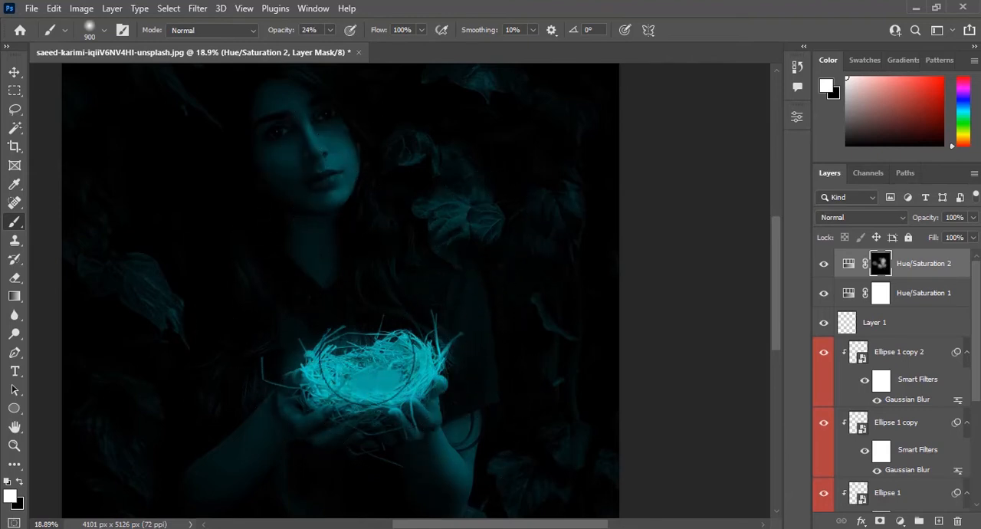
Place the CITYPNG white smoke image above all layers, enlarged and stretched wider so it covers the woman and the nest.
key("v")
left_click_drag(380, 308, 487, 328)
scroll(358, 313, "down", 4)
mouse_move(389, 353)
left_mouse_down()
mouse_move(392, 364)
mouse_move(381, 338)
left_mouse_up()
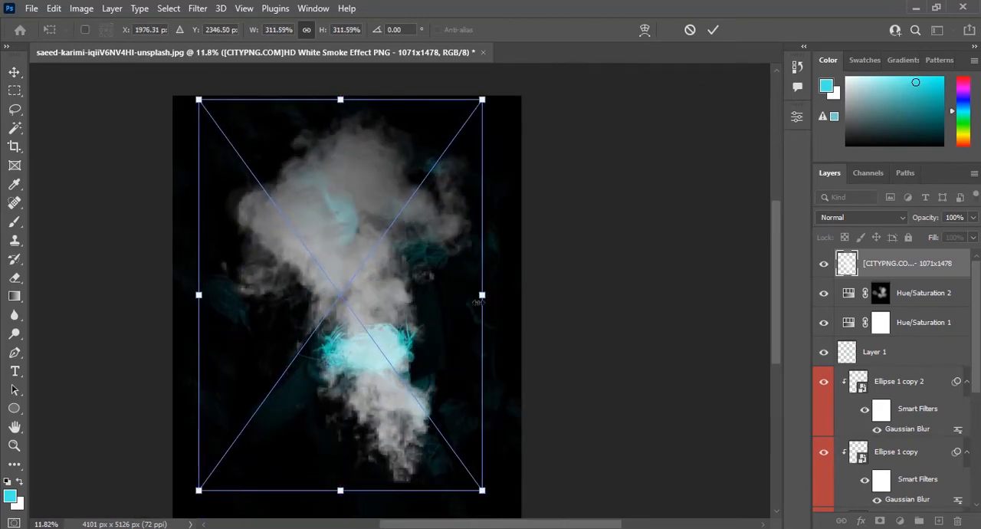
left_click_drag(477, 303, 588, 291)
left_click_drag(400, 334, 385, 325)
key("Return")
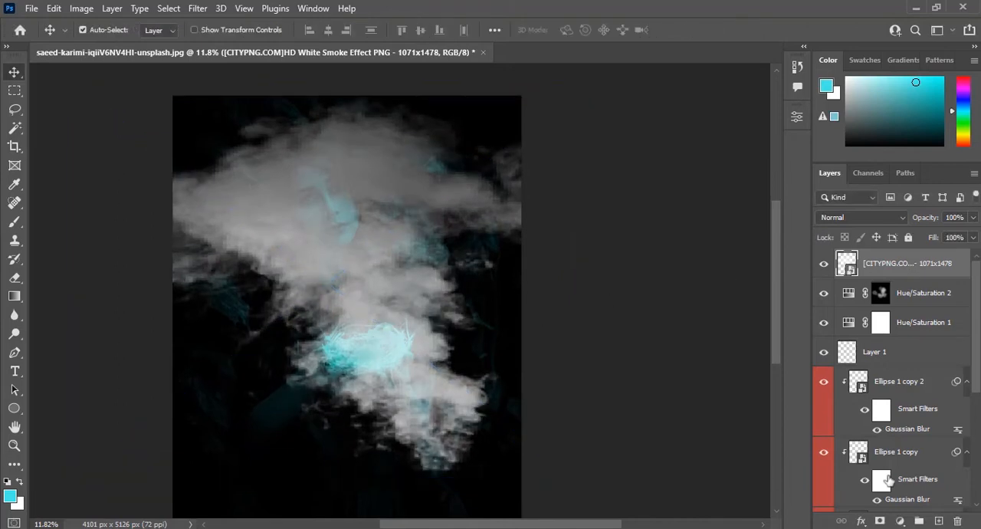
Add a mask to the smoke layer and fade the smoke with a 1400 px brush at 60% opacity, restoring some above the nest.
left_click(881, 520)
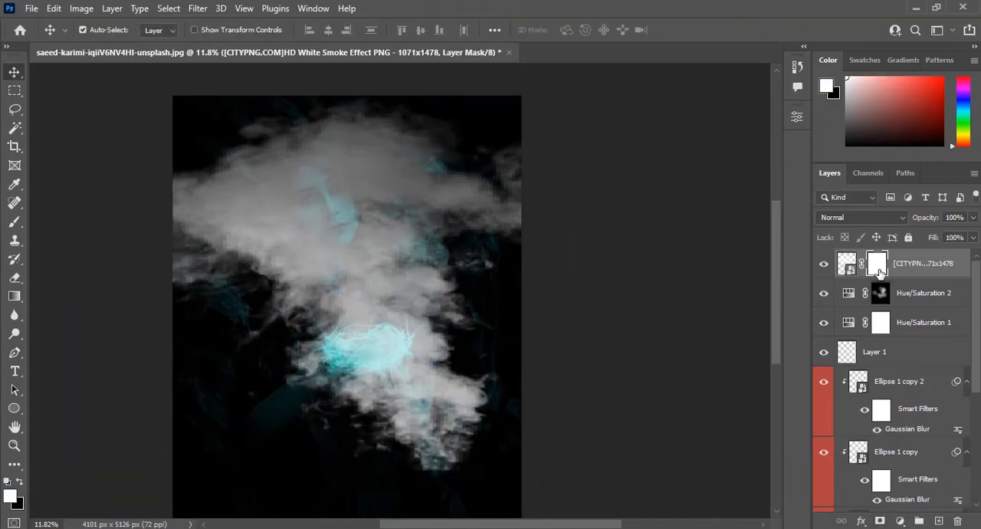
key("b")
key("bracketright")
key("bracketright")
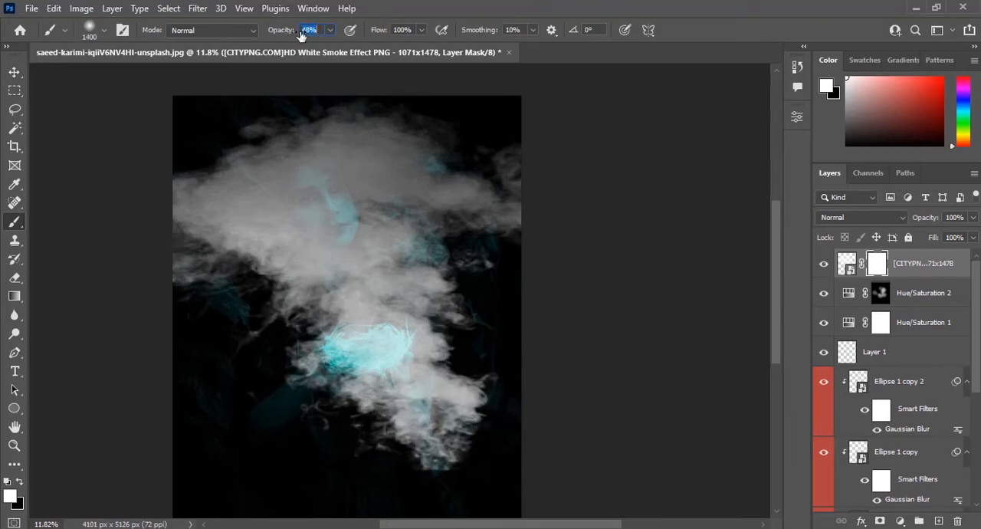
key("x")
mouse_move(467, 416)
left_mouse_down()
mouse_move(468, 451)
mouse_move(473, 403)
mouse_move(460, 381)
mouse_move(459, 413)
mouse_move(379, 417)
mouse_move(365, 362)
mouse_move(323, 373)
mouse_move(390, 369)
mouse_move(433, 323)
mouse_move(338, 273)
mouse_move(326, 196)
mouse_move(269, 158)
mouse_move(361, 161)
mouse_move(383, 134)
mouse_move(381, 292)
mouse_move(375, 278)
mouse_move(304, 291)
mouse_move(156, 217)
mouse_move(124, 301)
mouse_move(301, 81)
mouse_move(465, 118)
mouse_move(510, 207)
mouse_move(535, 157)
mouse_move(498, 172)
left_mouse_up()
key("x")
mouse_move(342, 317)
left_mouse_down()
mouse_move(391, 327)
mouse_move(408, 311)
left_mouse_up()
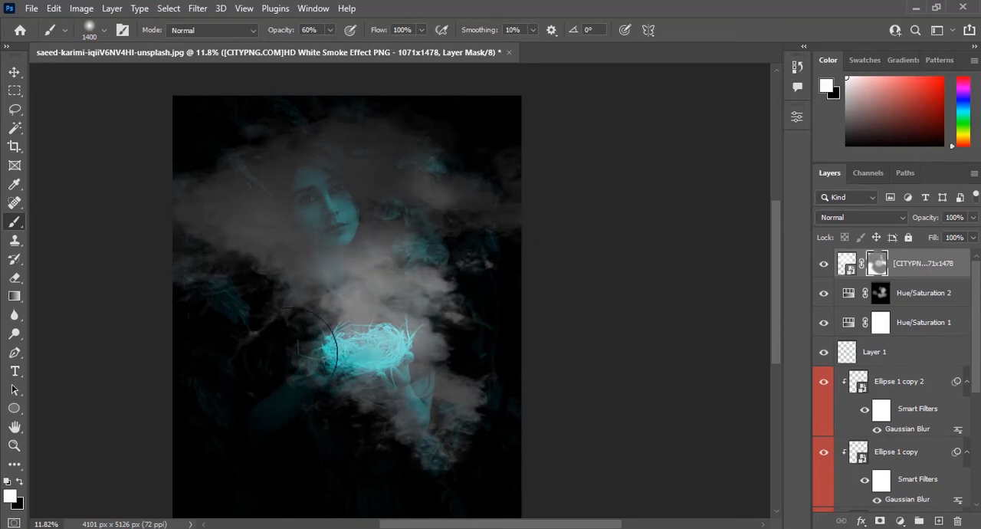
Refine the smoke mask with white and black strokes, keeping smoke above the nest and thinning it around the face, arms and edges.
left_click(340, 352)
key("x")
mouse_move(429, 437)
left_mouse_down()
mouse_move(501, 431)
mouse_move(458, 298)
mouse_move(297, 315)
mouse_move(350, 292)
mouse_move(280, 302)
left_mouse_up()
key("x")
key("x")
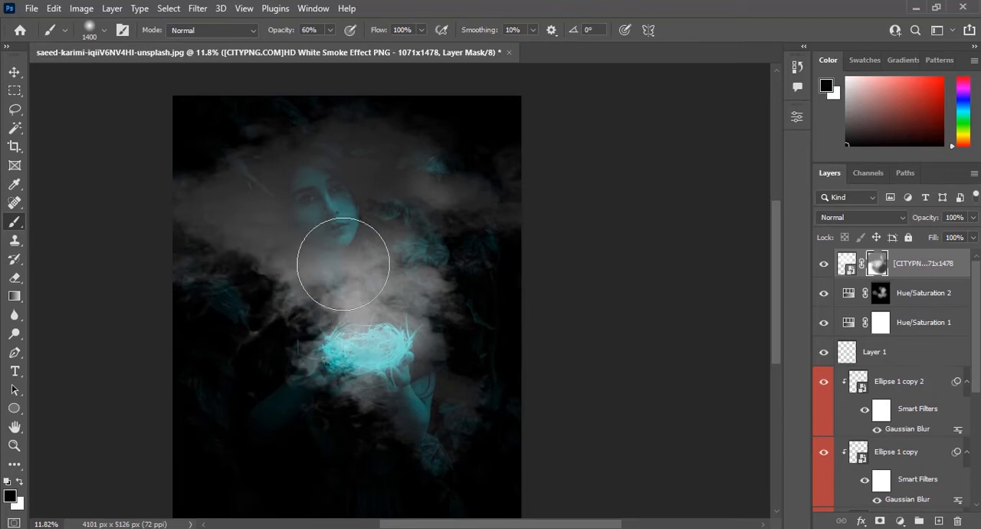
mouse_move(325, 248)
left_mouse_down()
mouse_move(188, 191)
mouse_move(272, 151)
mouse_move(466, 93)
mouse_move(401, 158)
mouse_move(533, 201)
mouse_move(571, 131)
left_mouse_up()
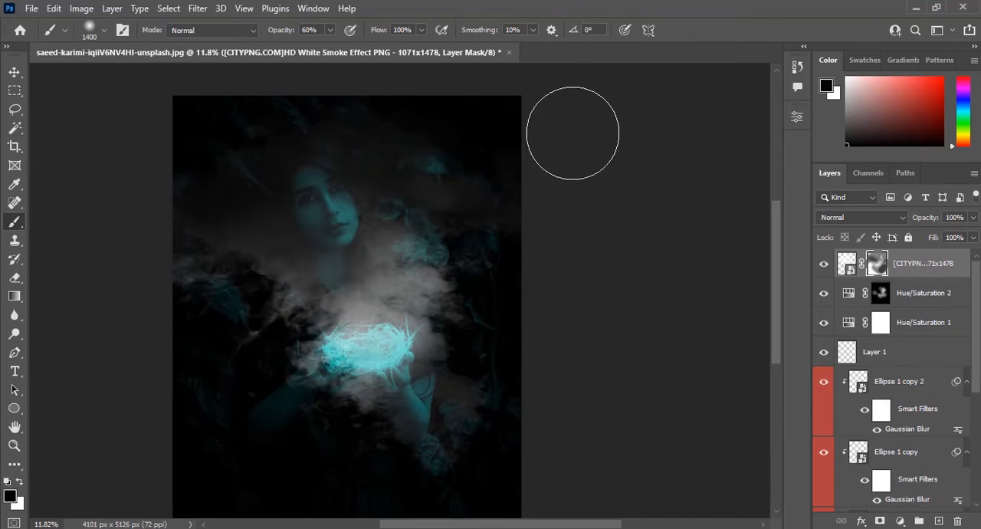
left_click_drag(167, 300, 164, 394)
mouse_move(302, 199)
left_mouse_down()
mouse_move(459, 175)
mouse_move(540, 132)
left_mouse_up()
left_click_drag(303, 406, 291, 414)
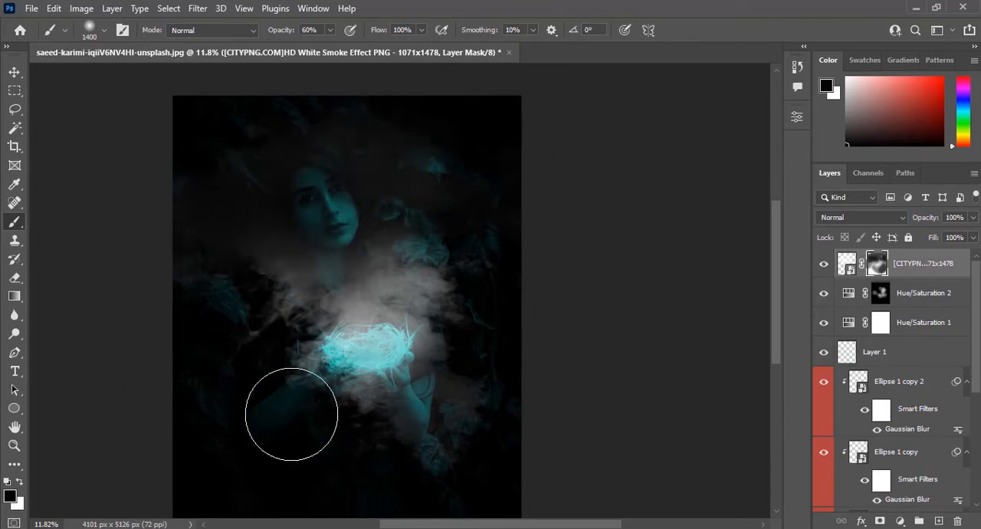
Clip a colorizing Hue/Saturation adjustment to the smoke layer with hue 182, saturation 83 and lightness -58.
left_click(899, 520)
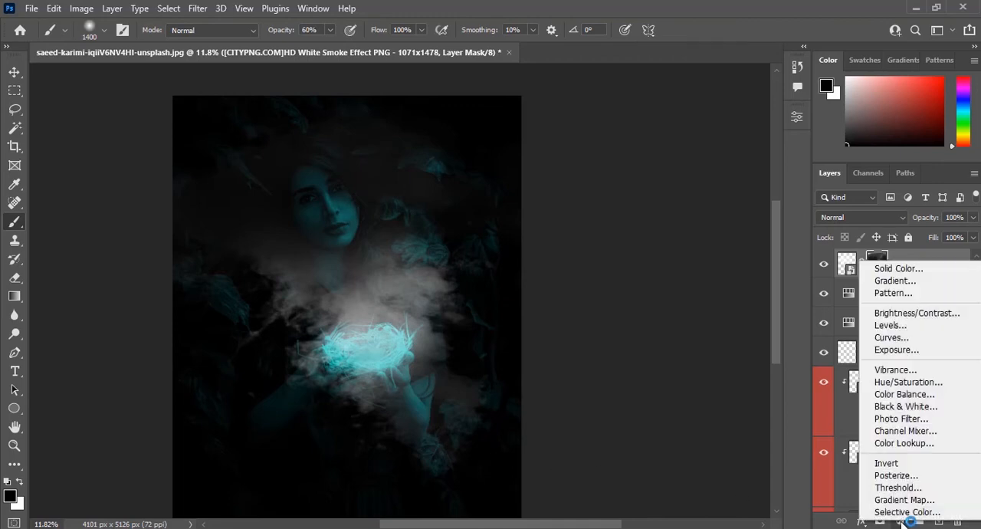
left_click(904, 384)
left_click(673, 357)
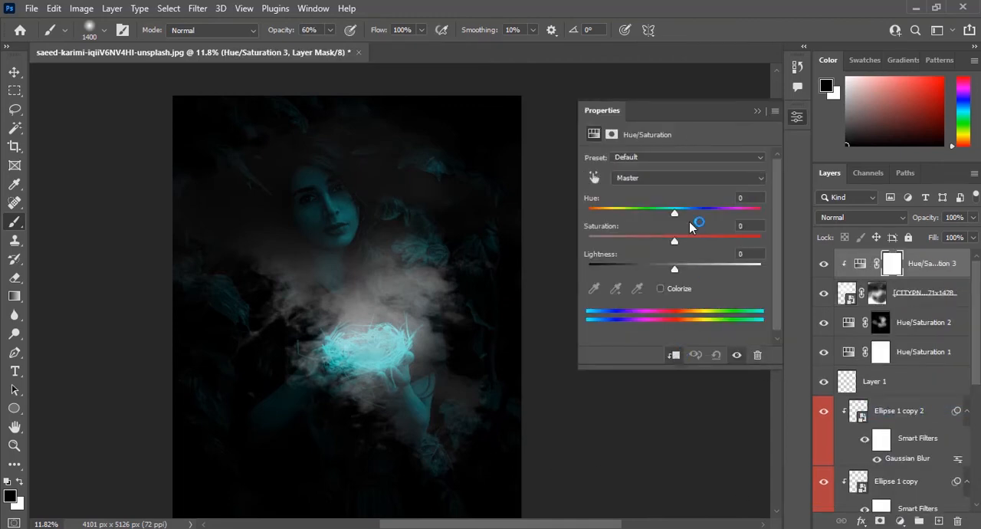
left_click(659, 288)
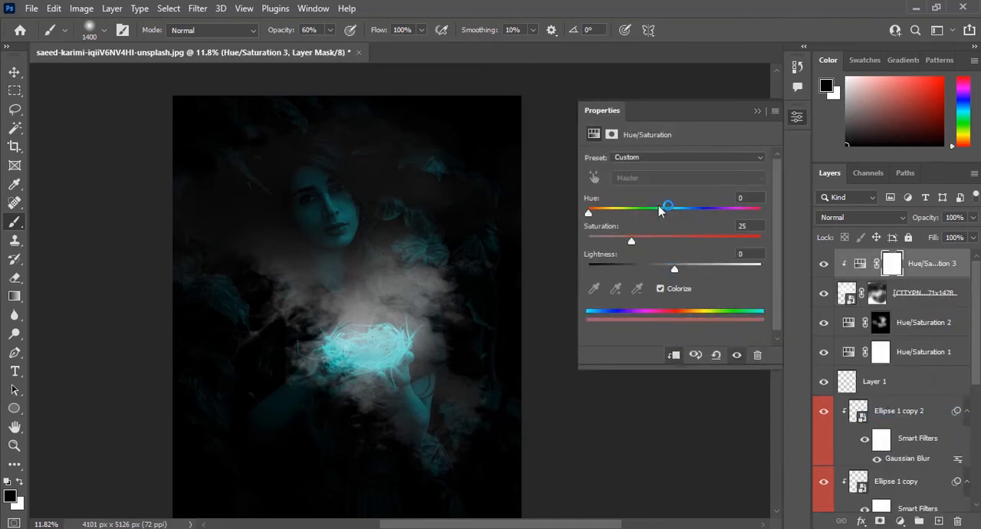
left_click_drag(663, 212, 670, 214)
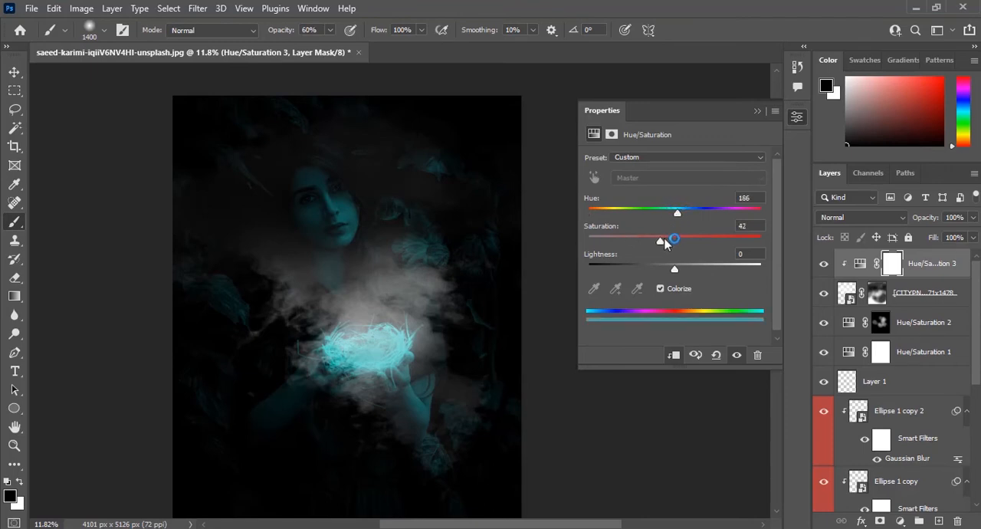
left_click_drag(719, 266, 629, 276)
mouse_move(661, 215)
left_mouse_down()
mouse_move(684, 218)
mouse_move(675, 219)
left_mouse_up()
mouse_move(627, 268)
left_mouse_down()
mouse_move(617, 272)
mouse_move(627, 272)
left_mouse_up()
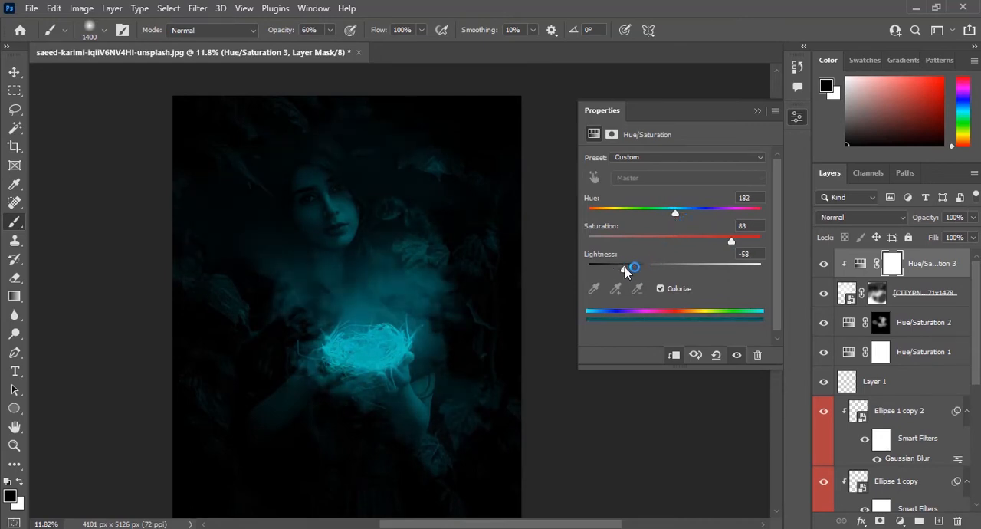
left_click(789, 145)
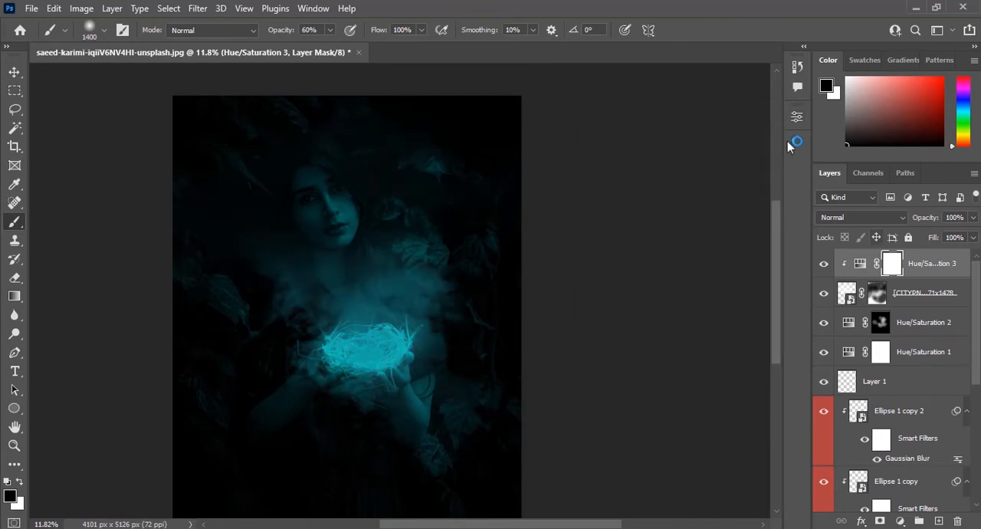
Rework the smoke layer's mask at 60% brush opacity, painting white beside the face and black over the smoke above the nest.
left_click(878, 296)
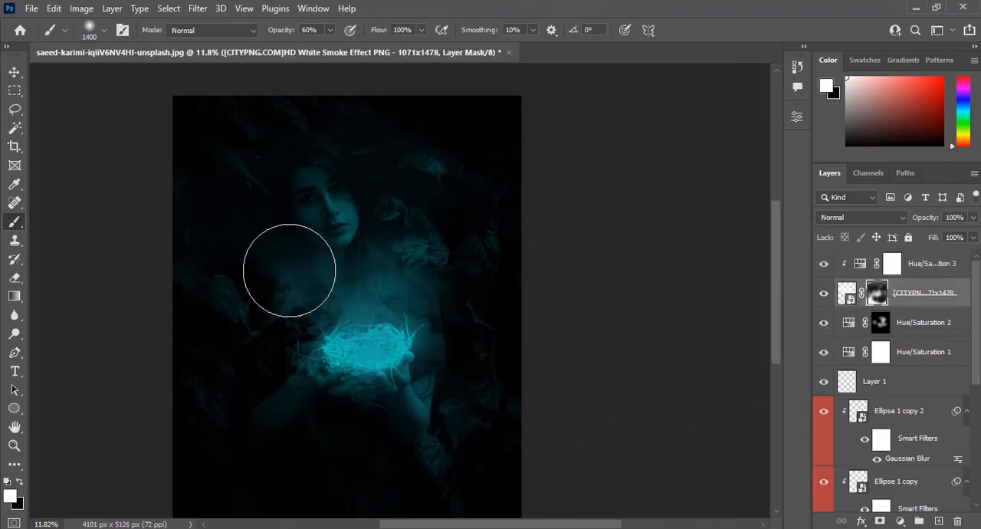
mouse_move(289, 270)
left_mouse_down()
mouse_move(354, 183)
mouse_move(385, 274)
mouse_move(457, 168)
mouse_move(439, 215)
mouse_move(452, 171)
left_mouse_up()
key("x")
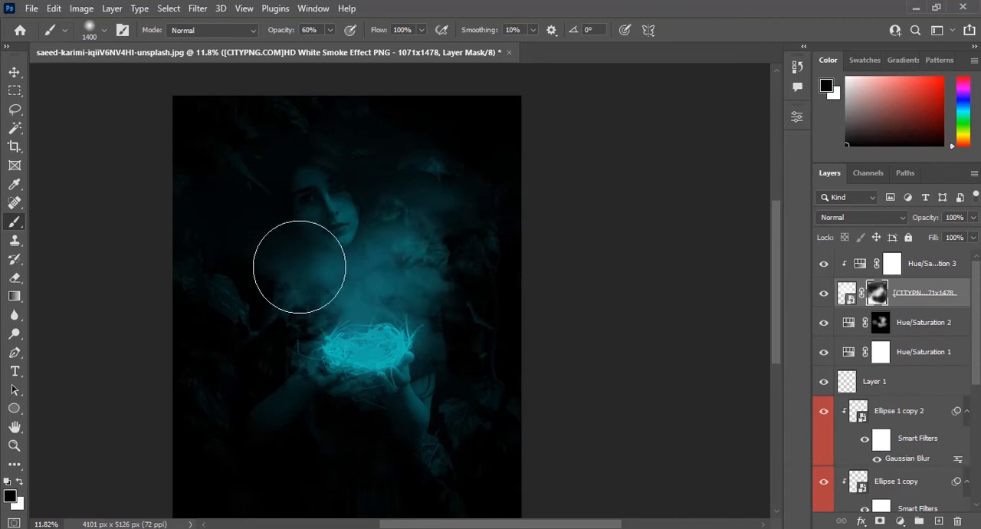
mouse_move(407, 269)
left_mouse_down()
mouse_move(356, 336)
mouse_move(403, 283)
mouse_move(347, 310)
mouse_move(368, 350)
left_mouse_up()
key("x")
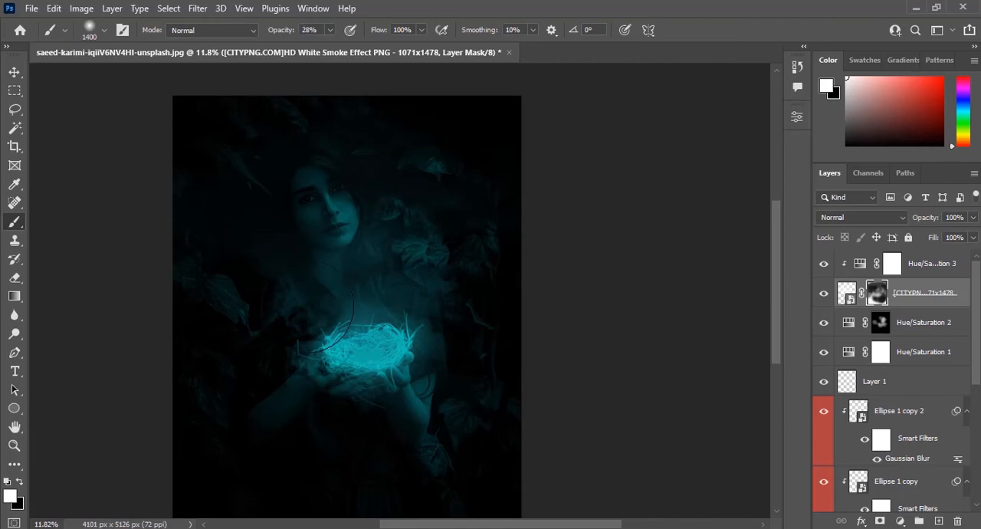
Build up soft smoke around the nest, shoulders and face on the mask at 28% brush opacity, then tone down the chest area with black.
mouse_move(307, 305)
left_mouse_down()
mouse_move(417, 338)
mouse_move(450, 295)
mouse_move(510, 315)
mouse_move(568, 314)
mouse_move(323, 373)
mouse_move(167, 357)
left_mouse_up()
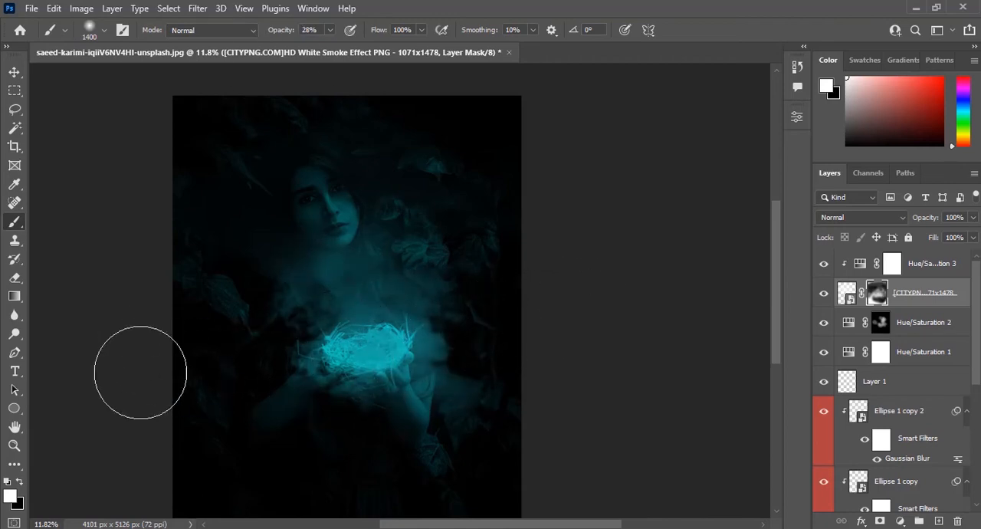
left_click_drag(270, 295, 122, 187)
scroll(331, 230, "down", 1)
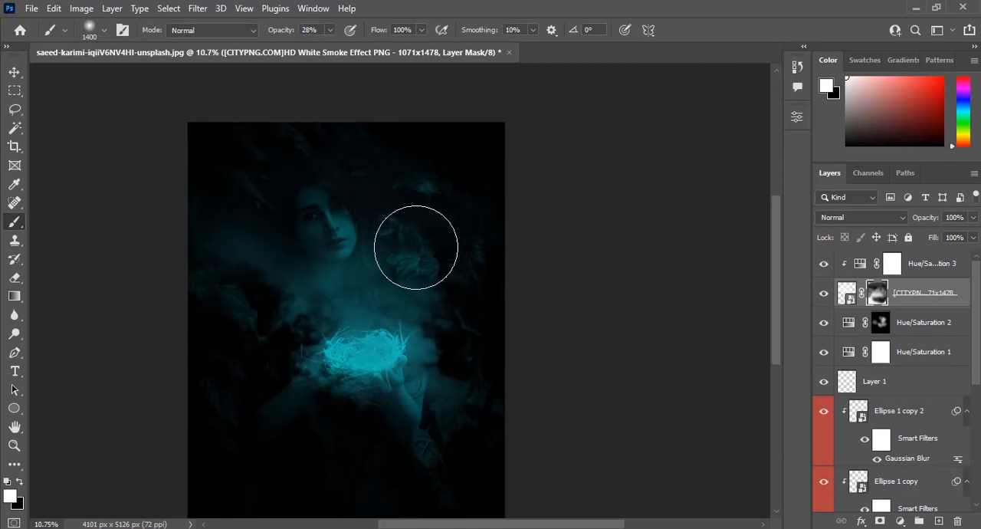
mouse_move(477, 157)
left_mouse_down()
mouse_move(485, 263)
mouse_move(498, 196)
mouse_move(430, 278)
mouse_move(512, 175)
mouse_move(472, 200)
left_mouse_up()
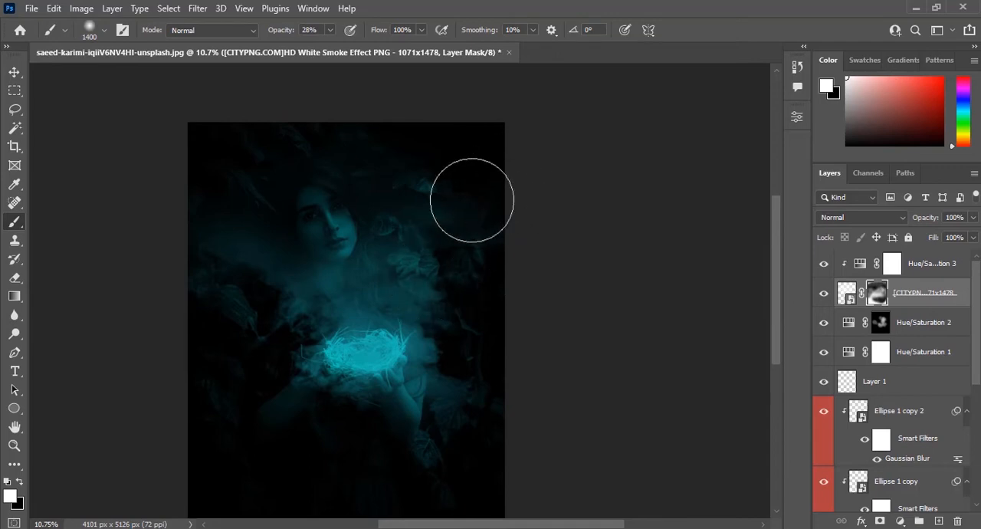
key("x")
left_click_drag(317, 285, 444, 289)
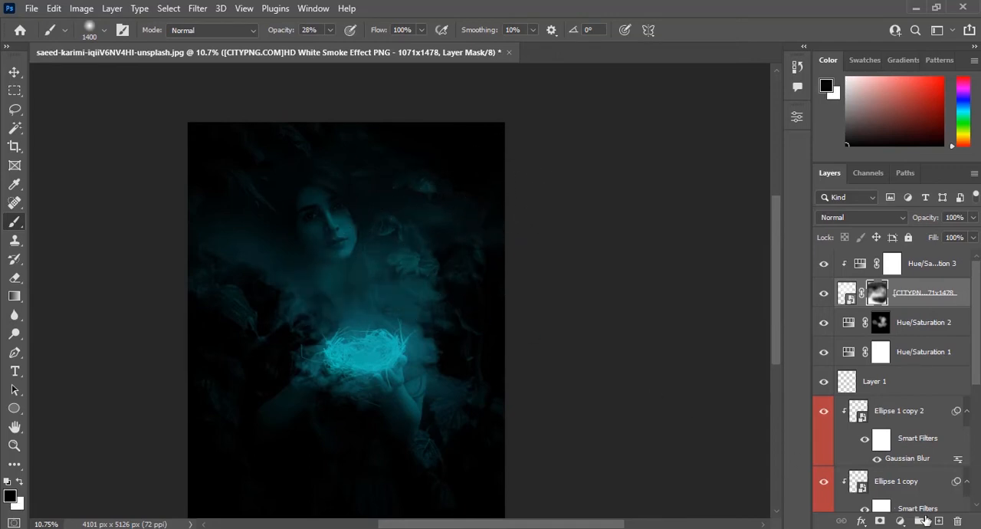
Add a layer above Hue/Saturation 3 and draw a cyan ellipse of about 83 × 75 px over the iris of the lower eye.
left_click(945, 272)
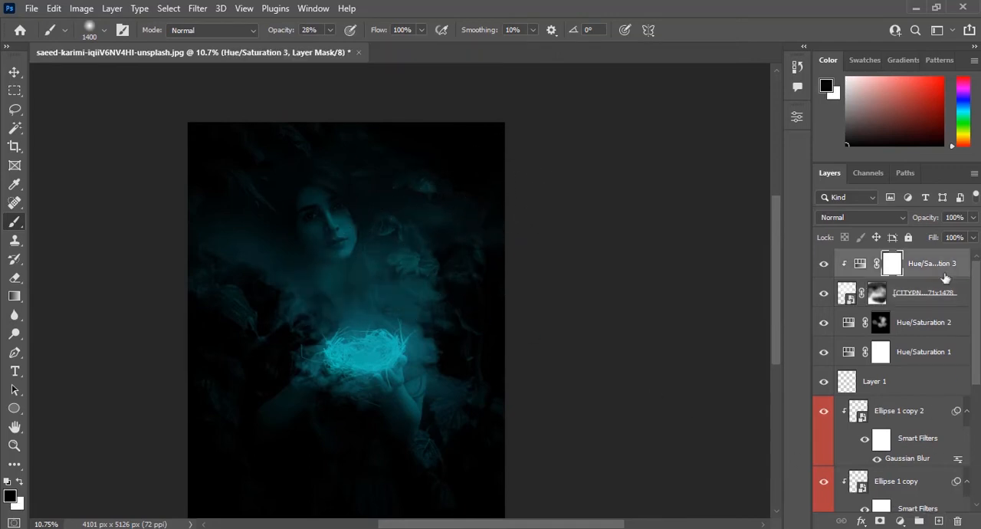
left_click(939, 522)
scroll(336, 218, "up", 5)
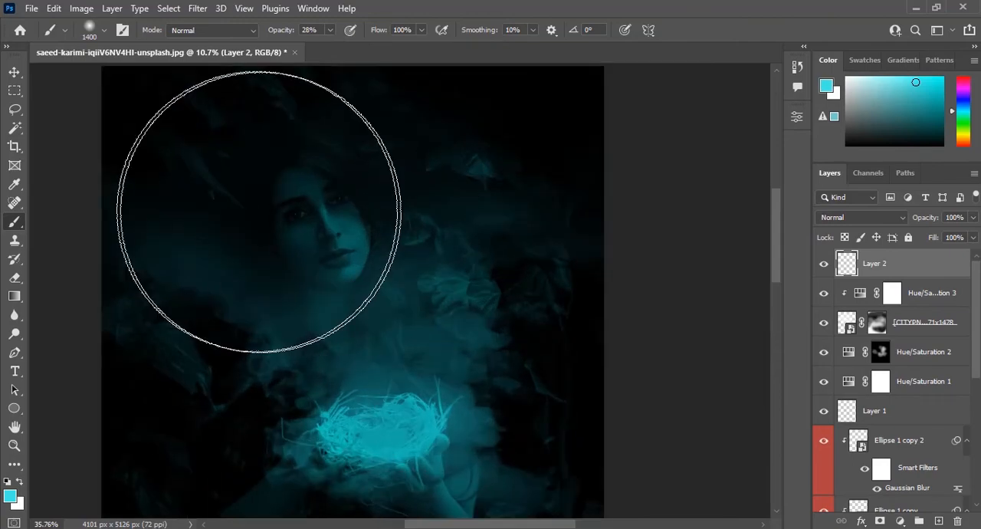
scroll(313, 220, "up", 3)
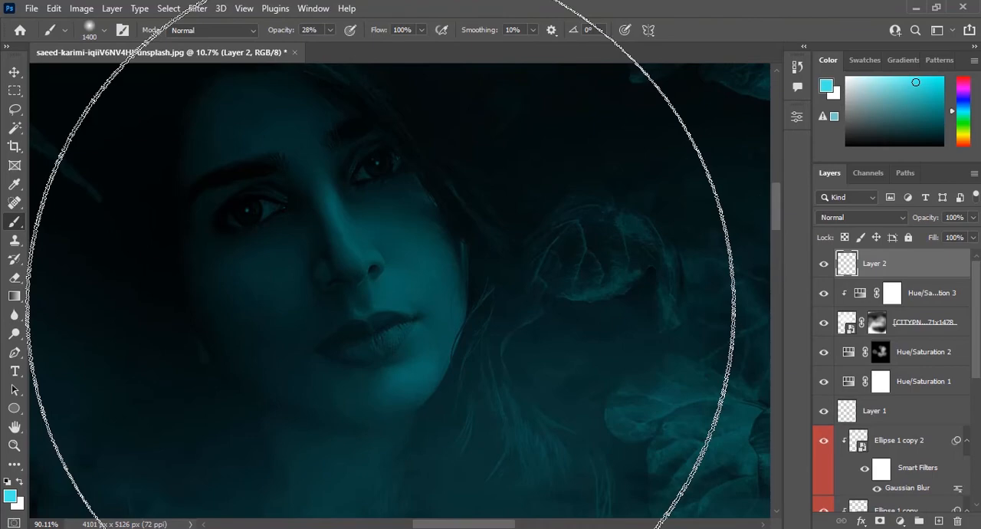
left_click(15, 72)
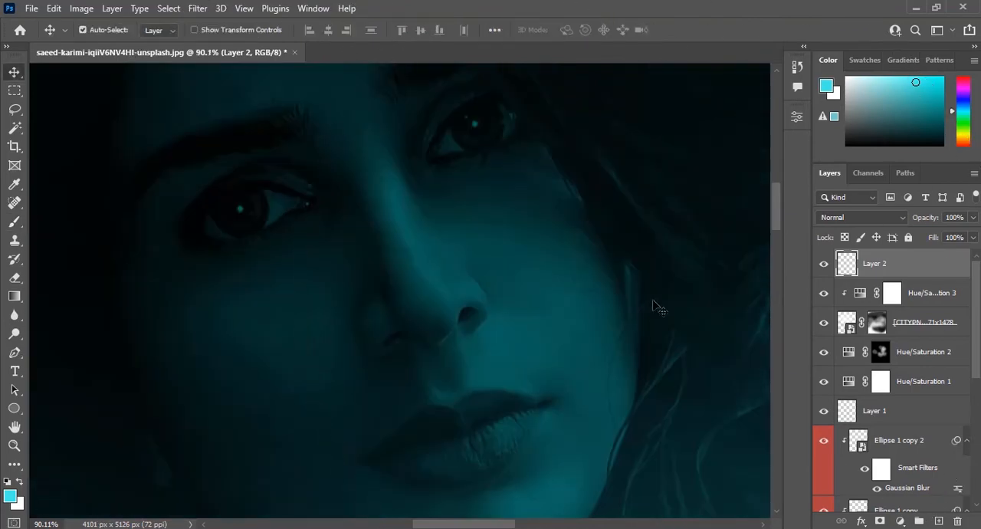
left_click(14, 408)
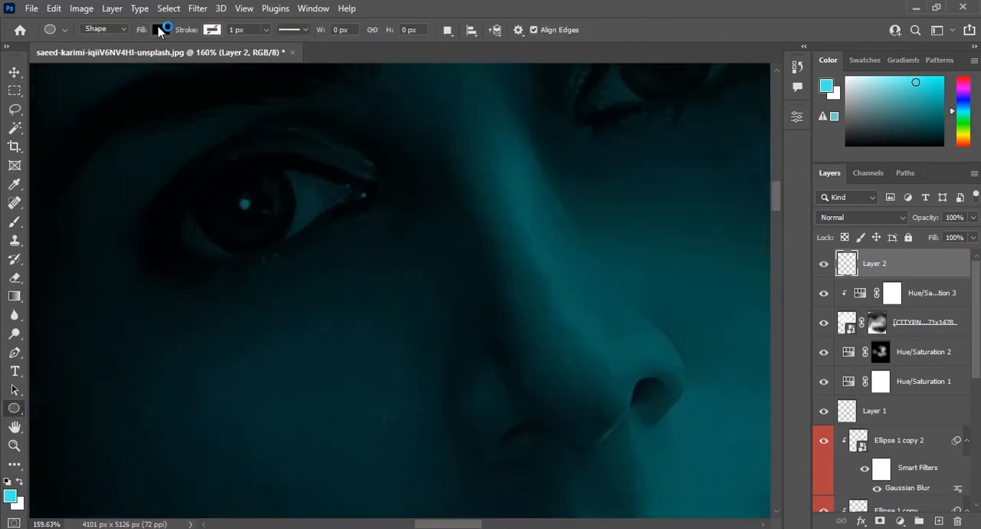
left_click(159, 31)
left_click(106, 105)
left_click(164, 28)
left_click_drag(192, 176, 293, 249)
left_click(760, 112)
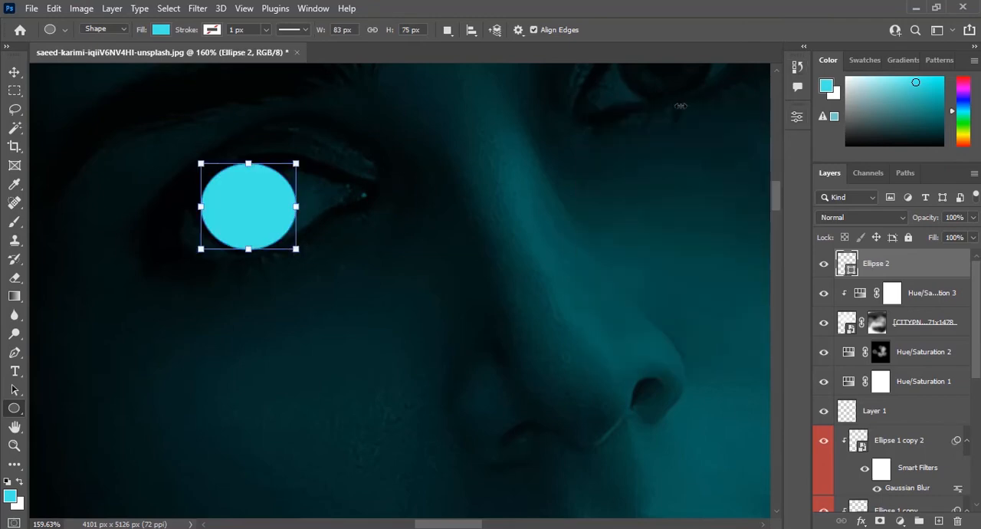
Duplicate the cyan ellipse and position the copy over the iris of the other eye.
left_click(16, 71)
left_click_drag(240, 227, 589, 164)
left_click_drag(514, 228, 291, 380)
left_click_drag(438, 258, 447, 219)
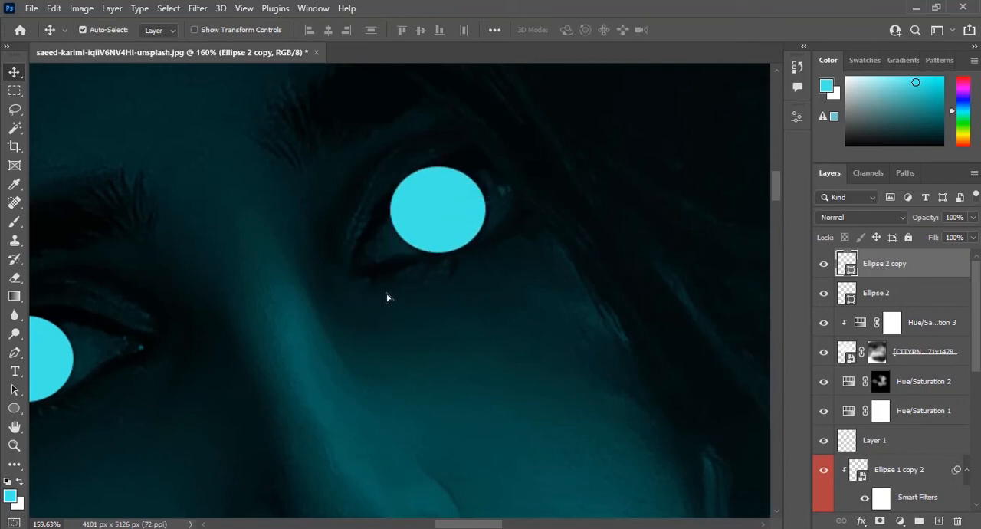
Warp the ellipse copy slightly at its upper and lower edges to fit the shape of the iris.
key("ctrl+t")
right_click(448, 216)
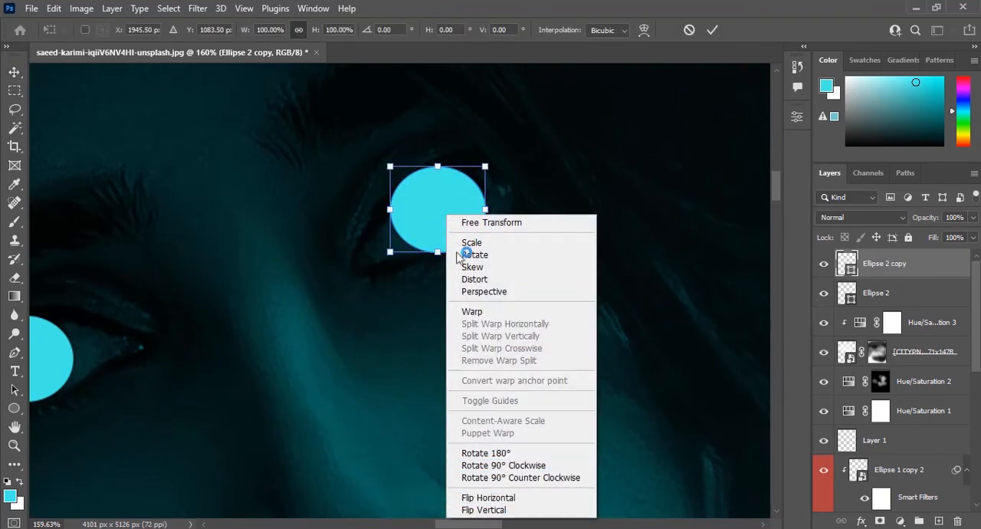
left_click(473, 311)
left_click_drag(426, 180, 423, 171)
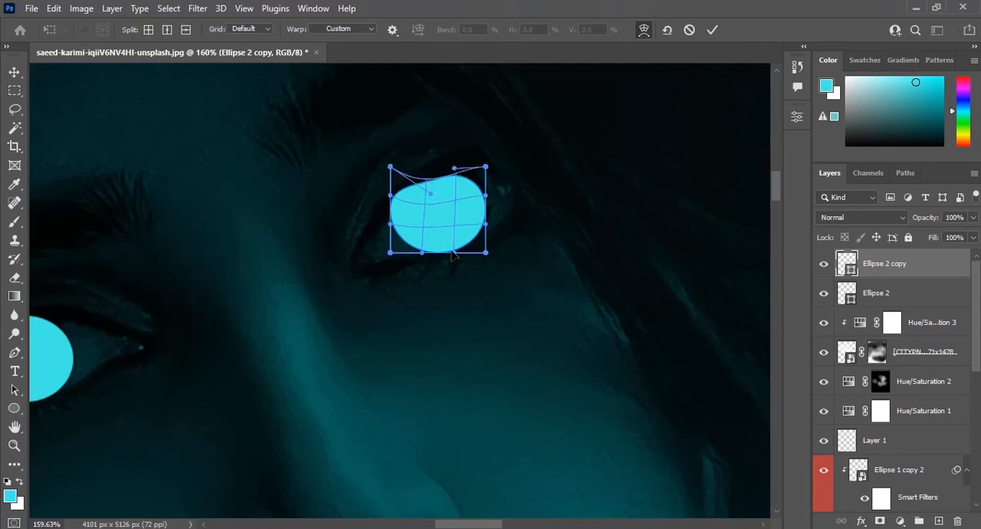
key("ctrl+z")
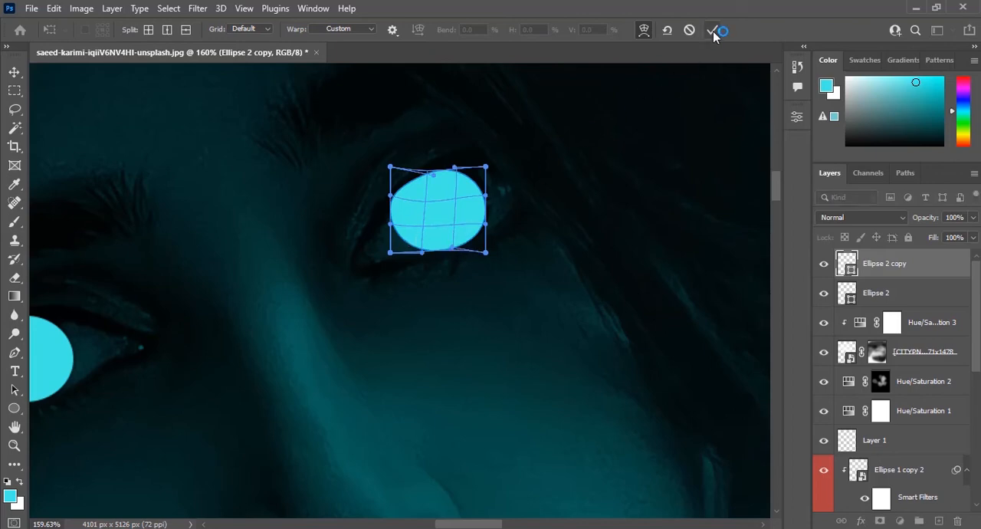
left_click(712, 30)
Blend the ellipse copy into the iris with Soft Light mode at 64% opacity and nudge it into place.
scroll(599, 187, "down", 3)
left_click(882, 218)
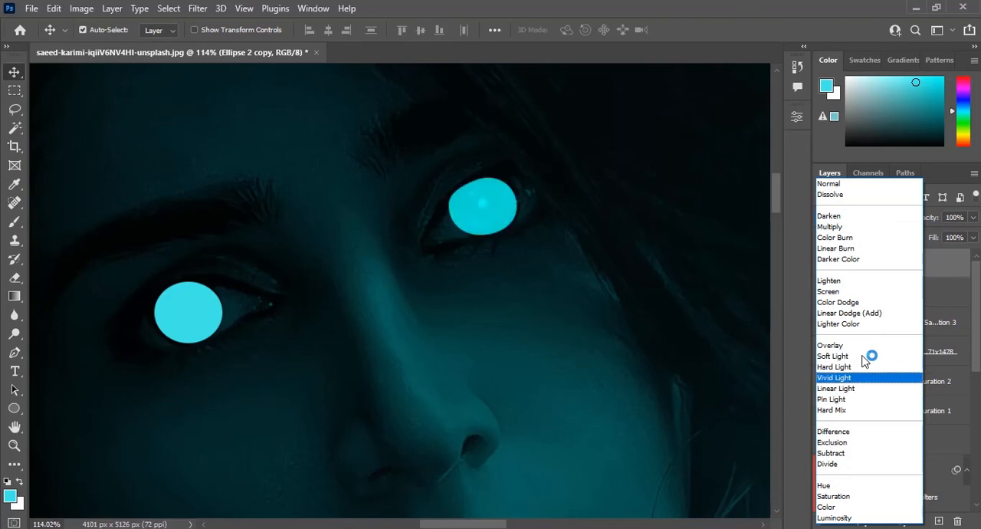
left_click(862, 356)
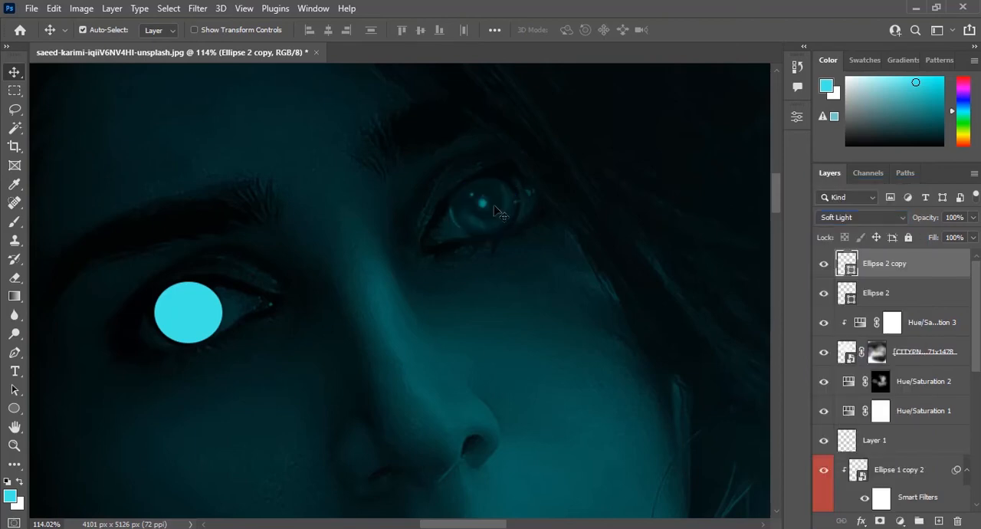
left_click_drag(497, 211, 501, 205)
scroll(501, 205, "up", 3)
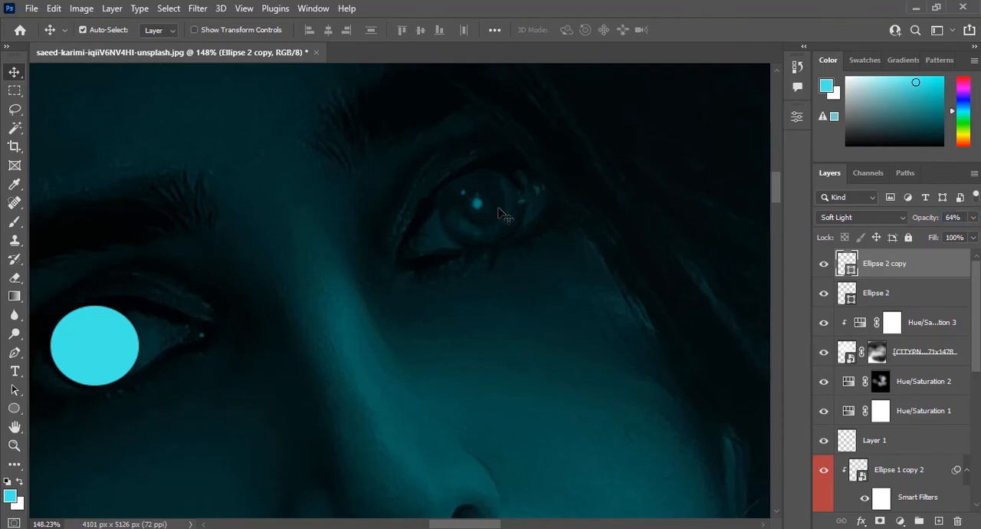
Split the Blend If shadow slider for the underlying layer to 2 / 15 on the Ellipse 2 copy layer.
double_click(960, 265)
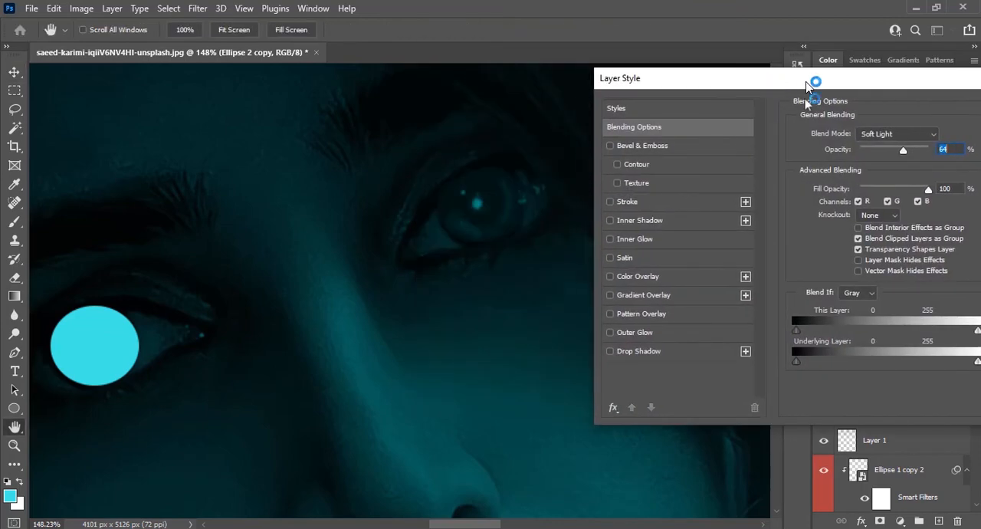
left_click_drag(799, 364, 815, 364)
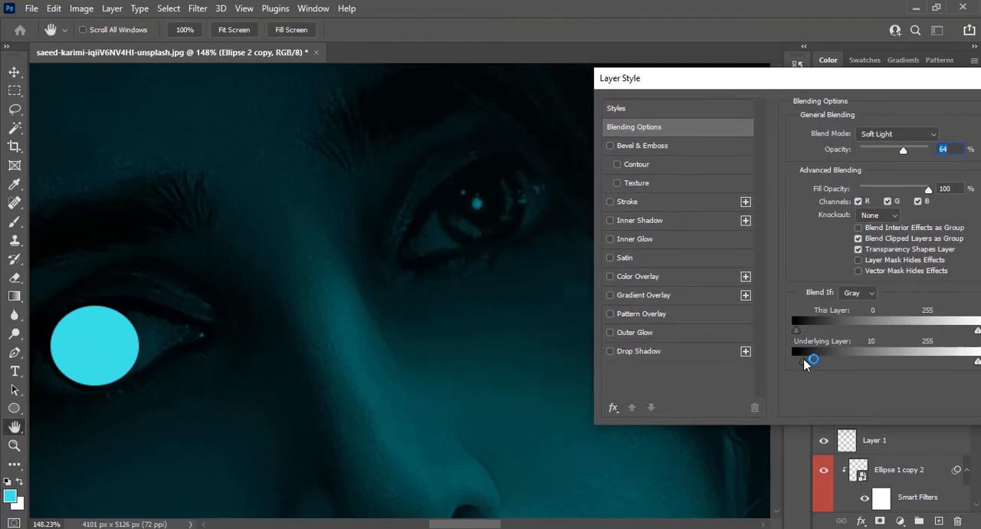
left_click_drag(802, 364, 823, 365)
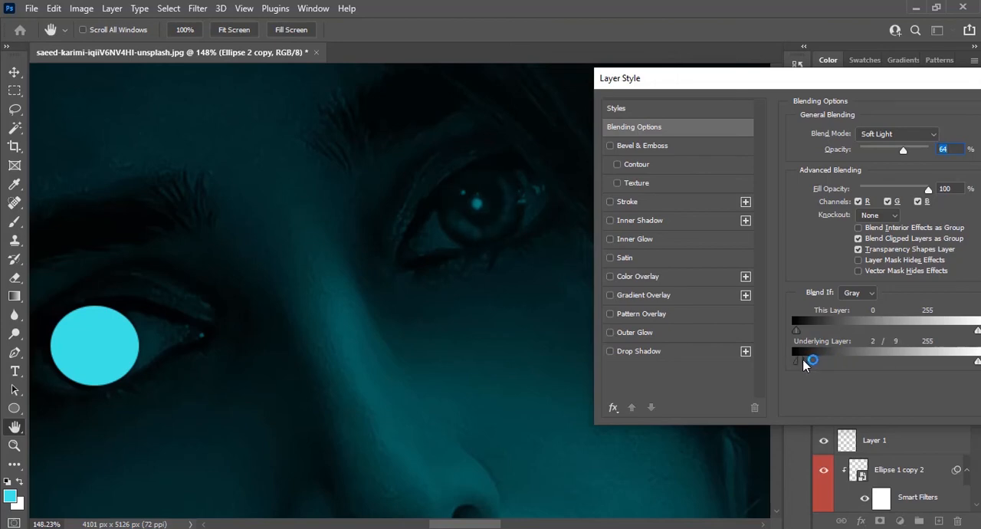
left_click_drag(736, 78, 411, 71)
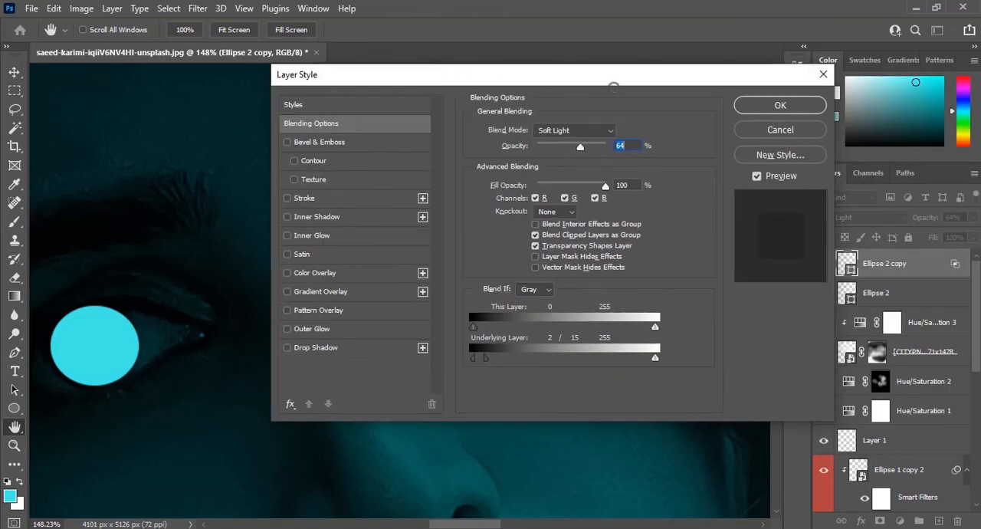
left_click(810, 103)
Set the blend mode of the original Ellipse 2 layer over the lower eye to Soft Light.
left_click(927, 292)
left_click(881, 217)
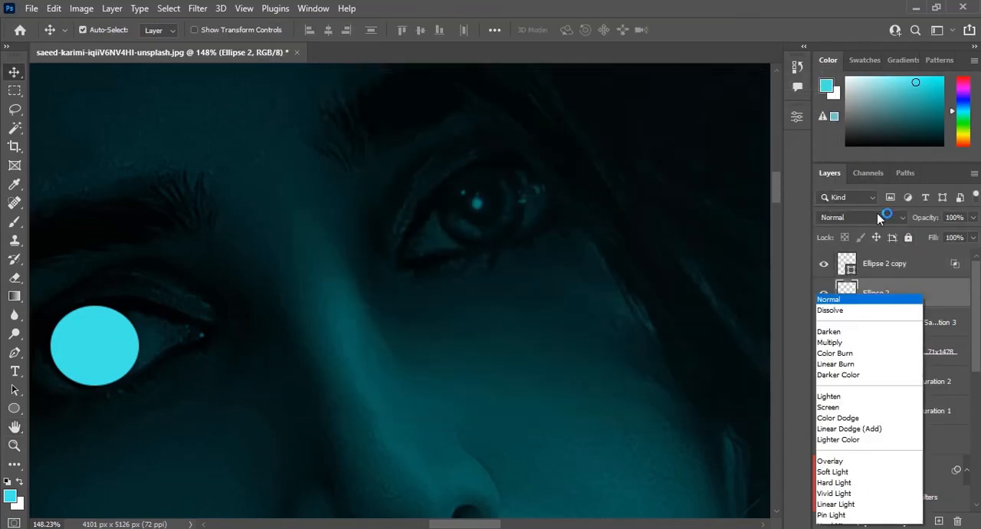
left_click(857, 357)
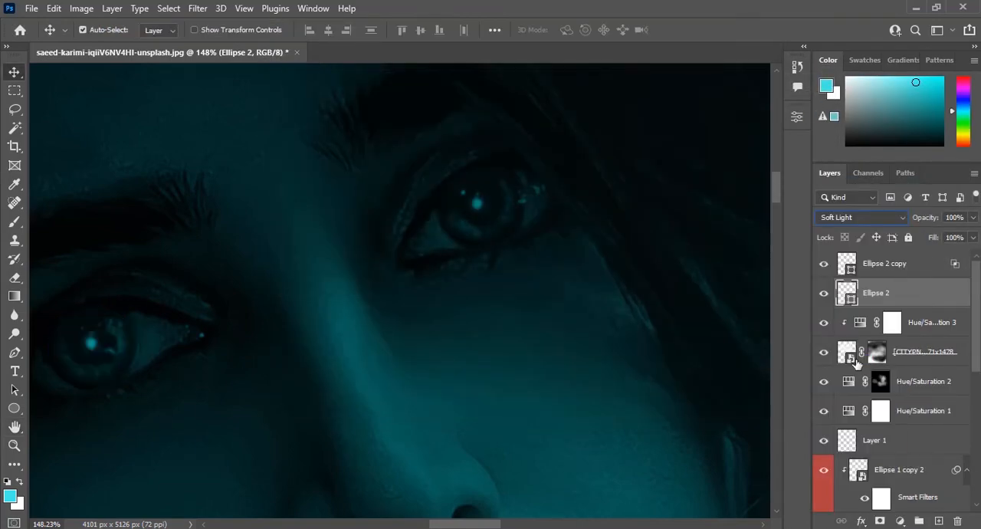
Split Ellipse 2's Blend If shadow slider for the underlying layer to about 0 / 20 and nudge the ellipse over the iris.
double_click(962, 294)
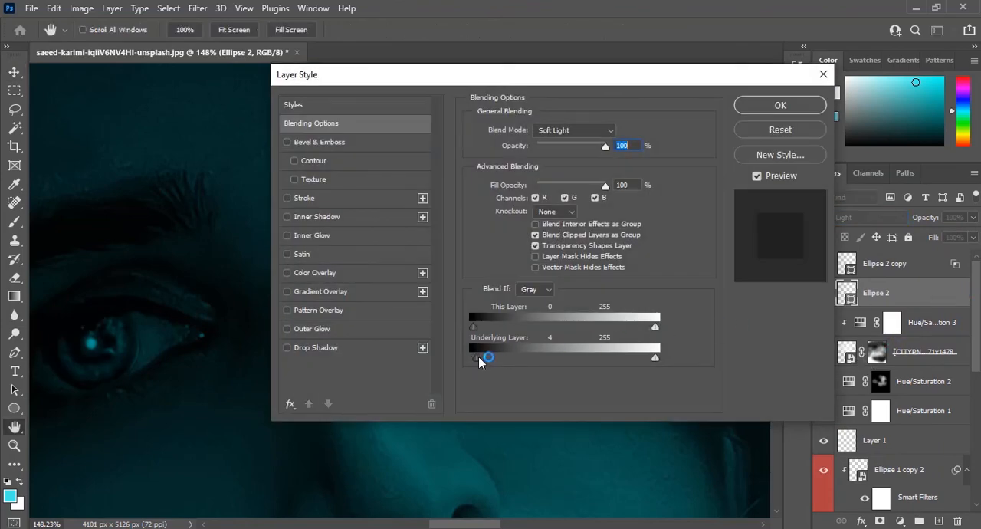
left_click_drag(479, 361, 474, 362)
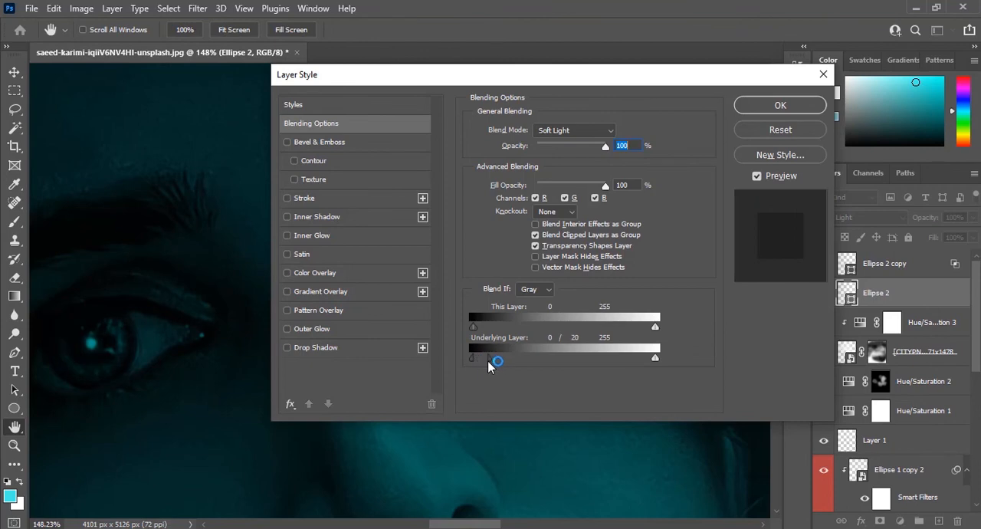
left_click(780, 105)
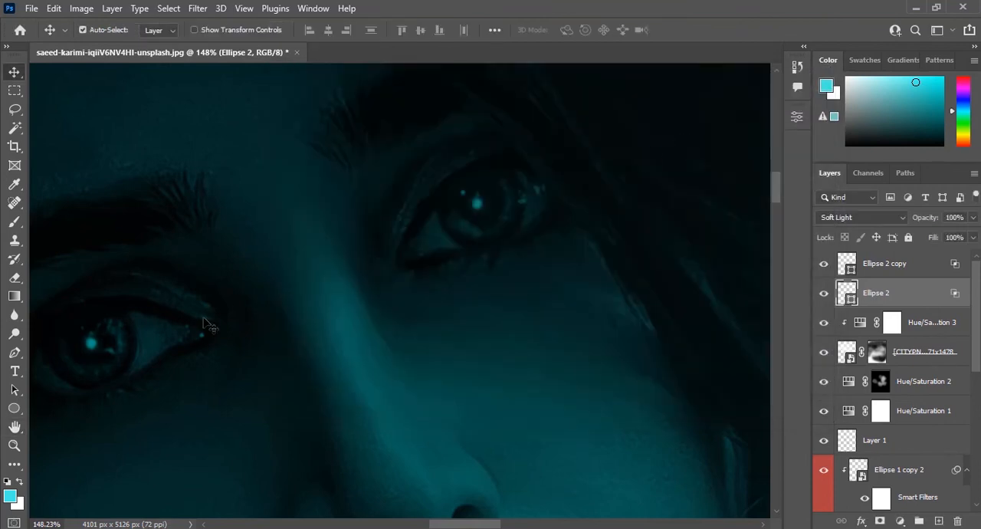
left_click_drag(110, 357, 116, 354)
scroll(406, 427, "down", 4)
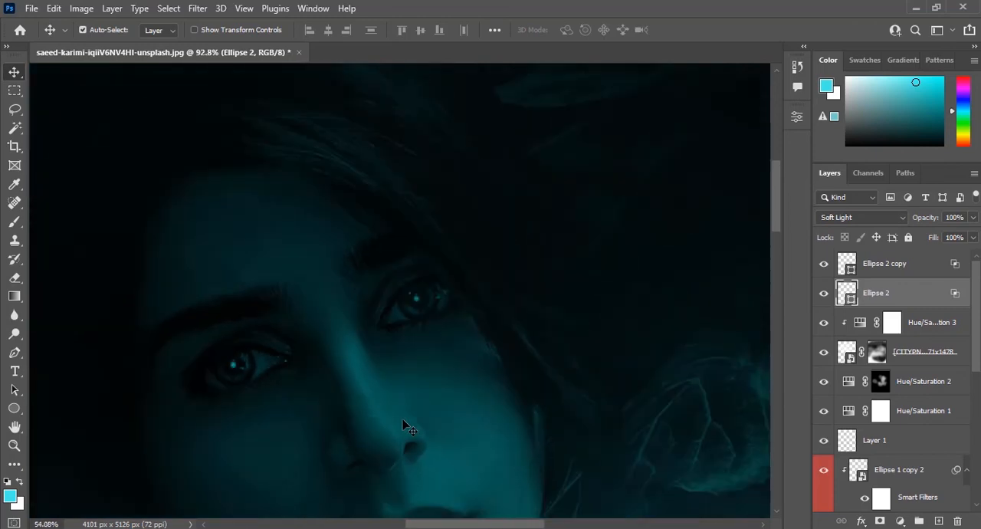
left_click(14, 79)
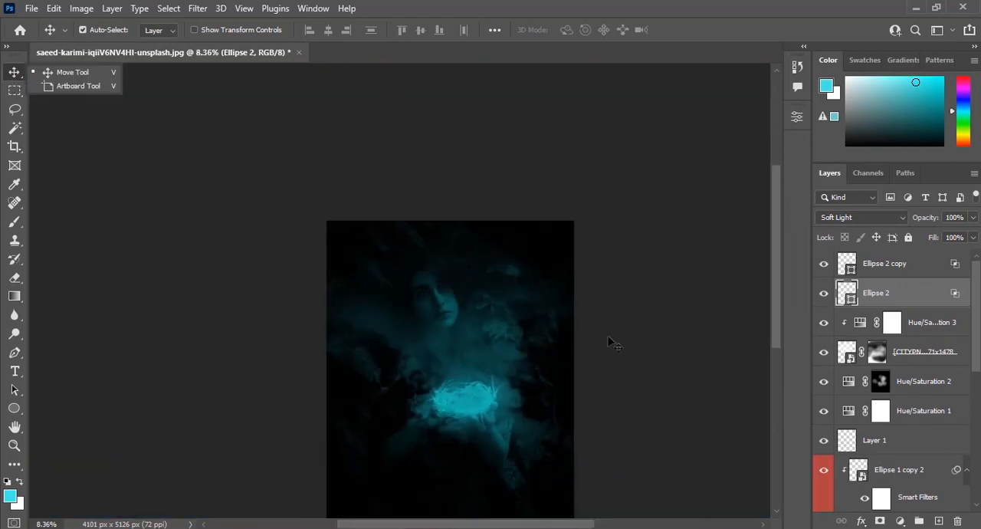
left_click(622, 350)
scroll(491, 374, "up", 3)
left_click_drag(472, 373, 470, 331)
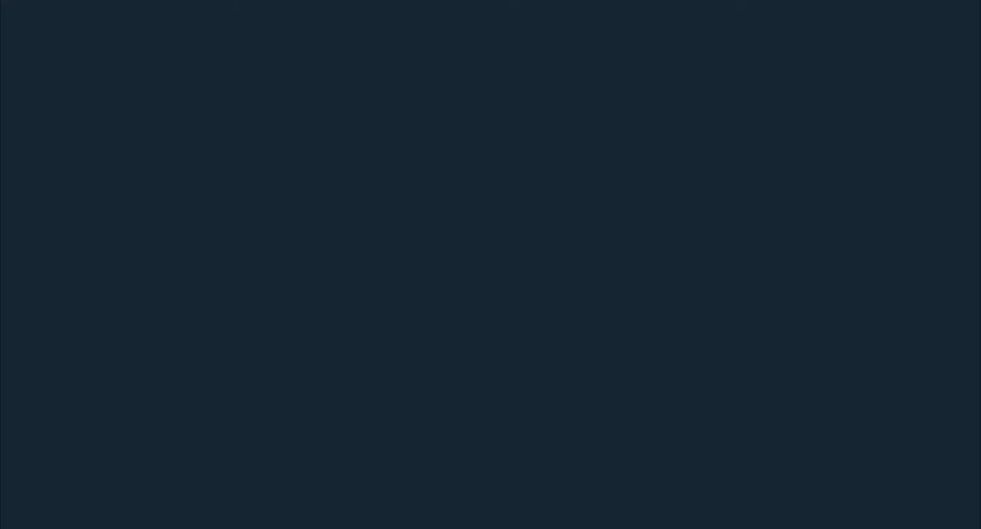